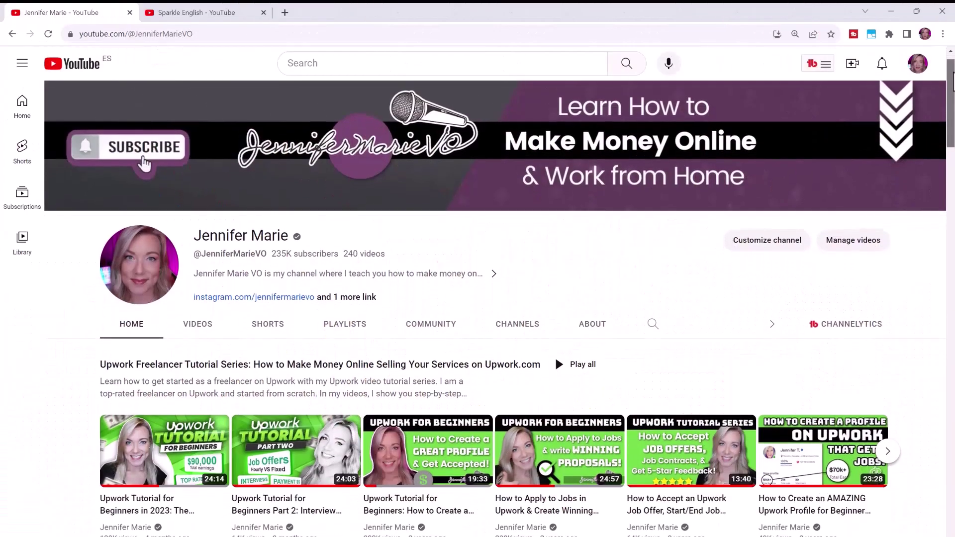
Step: Look through the playlists on the creator's channel home page and the videos on the Sparkle English channel
scroll(477, 298, down, 4)
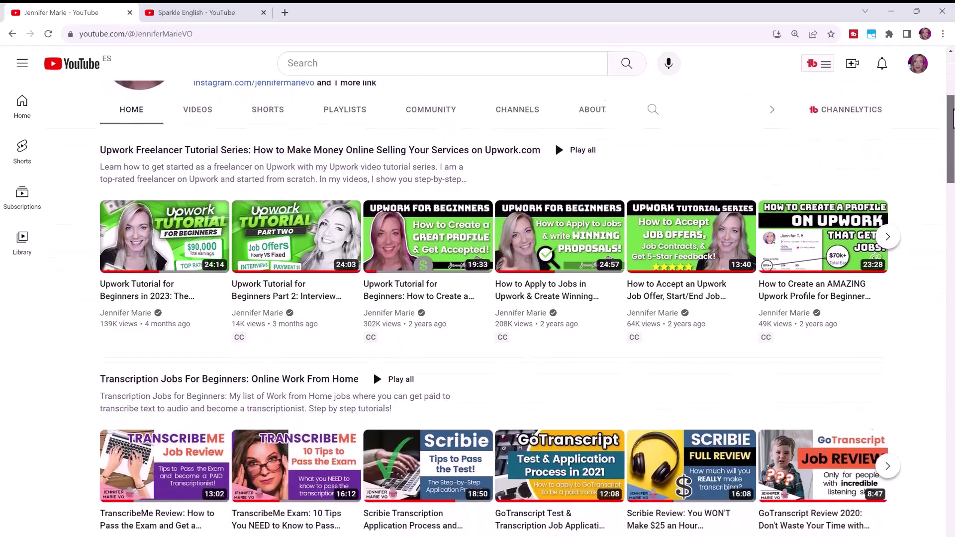
drag(953, 116, 953, 239)
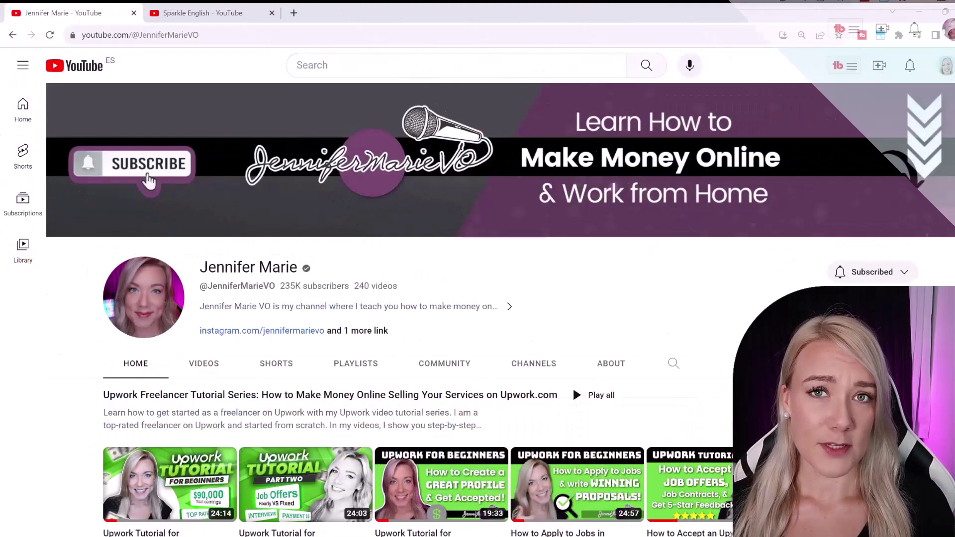
scroll(149, 141, down, 3)
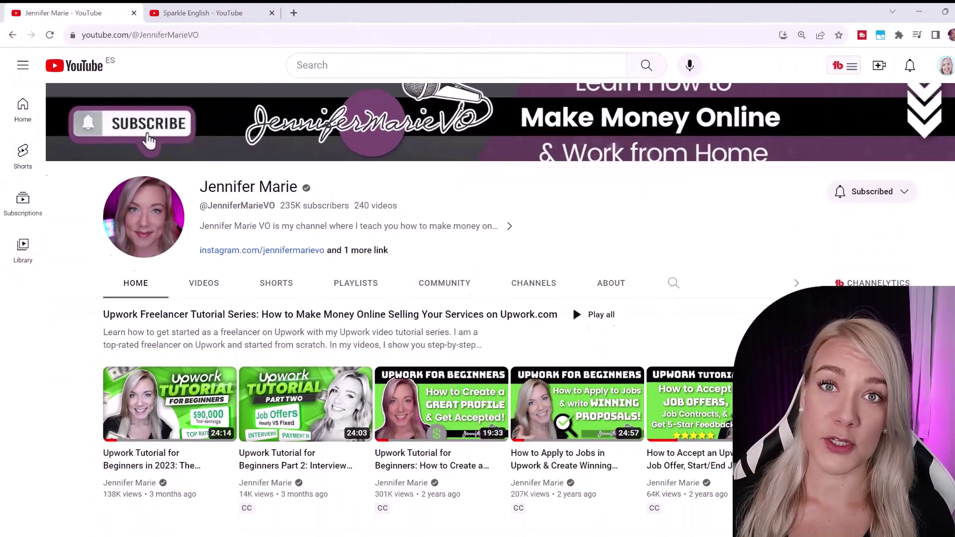
scroll(497, 309, down, 5)
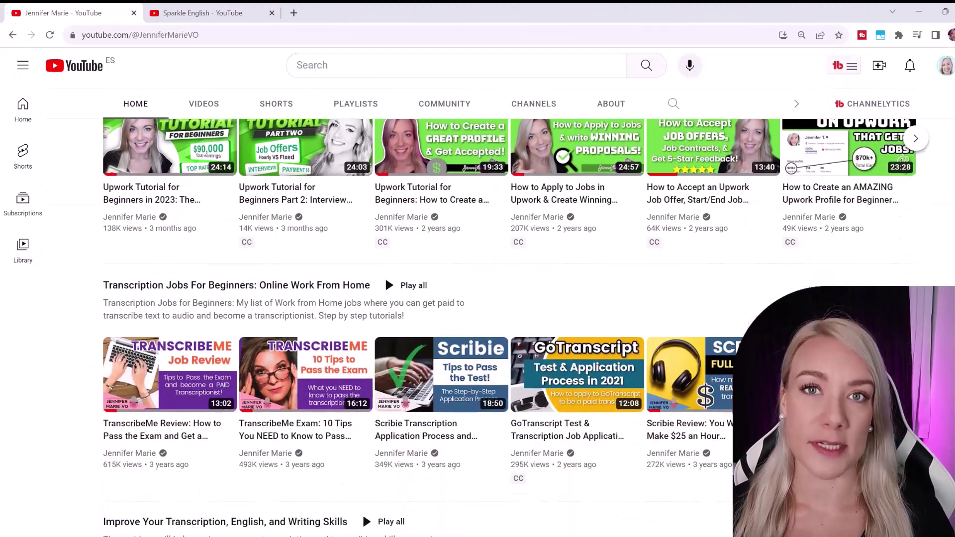
scroll(362, 335, down, 5)
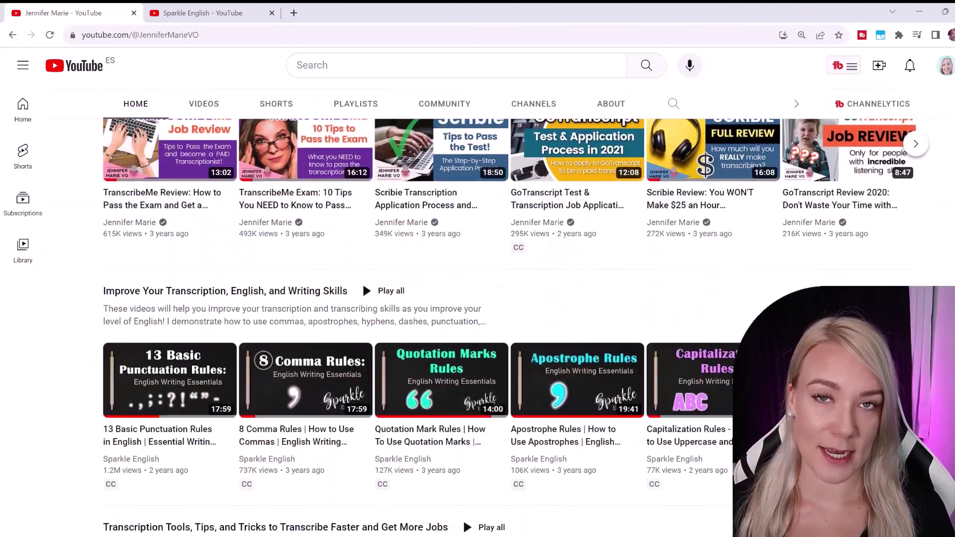
scroll(464, 403, down, 2)
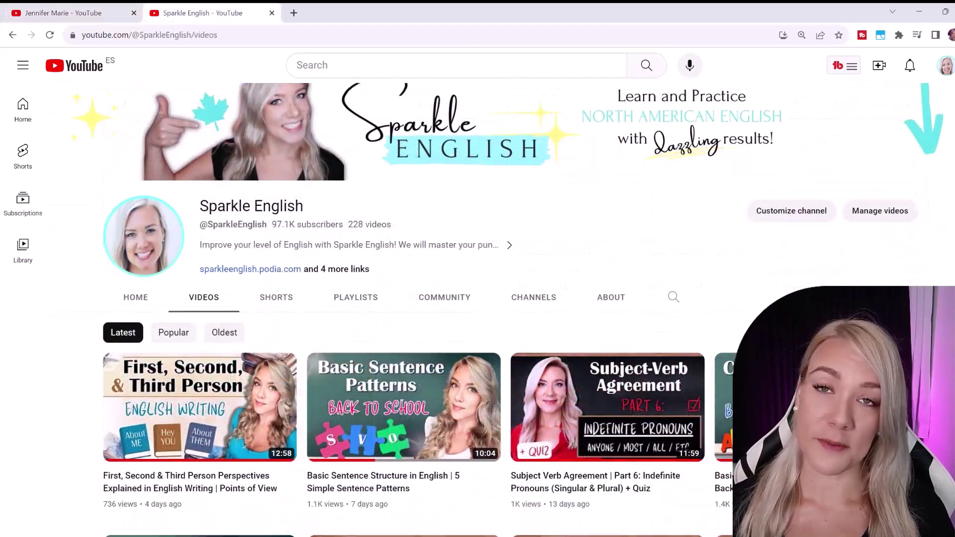
scroll(498, 308, down, 8)
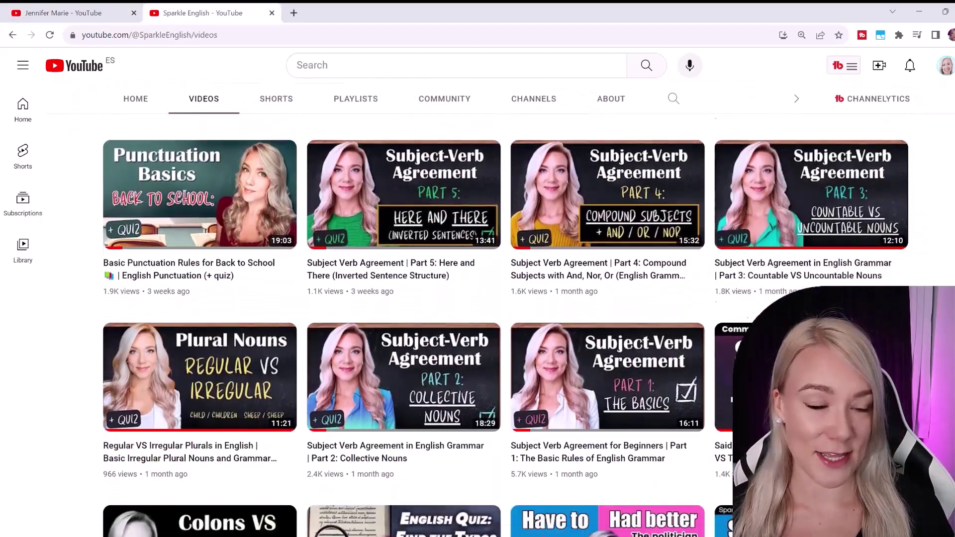
scroll(497, 308, down, 4)
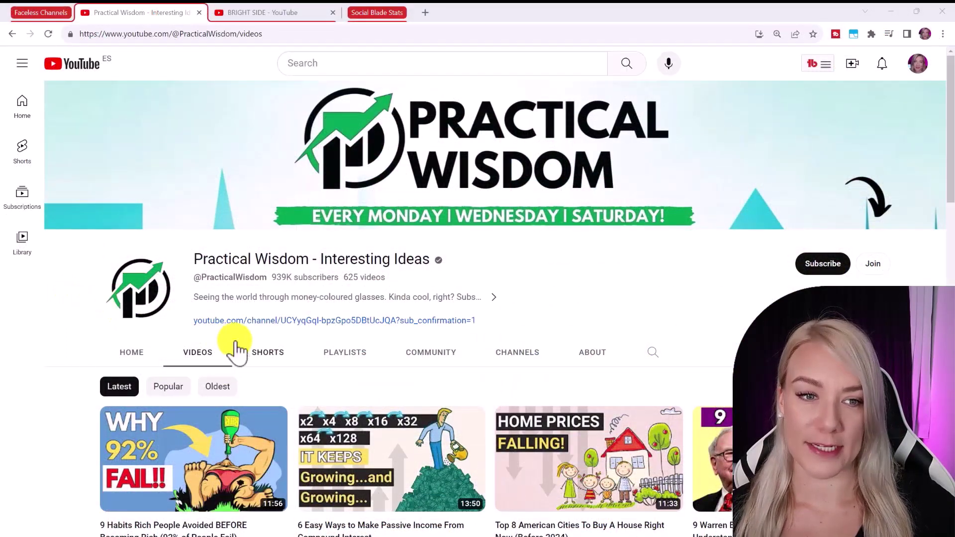
Step: Sort the Practical Wisdom channel's videos by popularity and look through its most-viewed uploads
scroll(237, 350, down, 3)
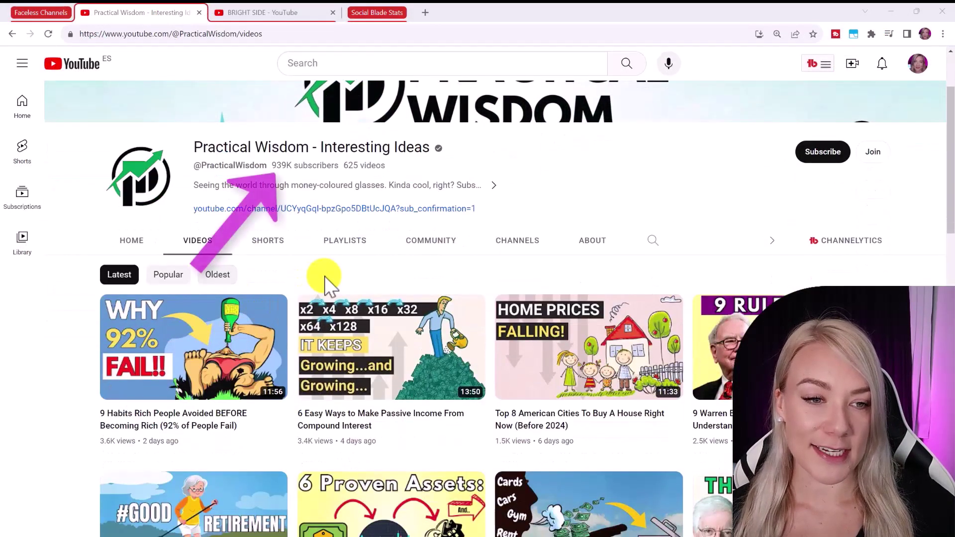
click(168, 276)
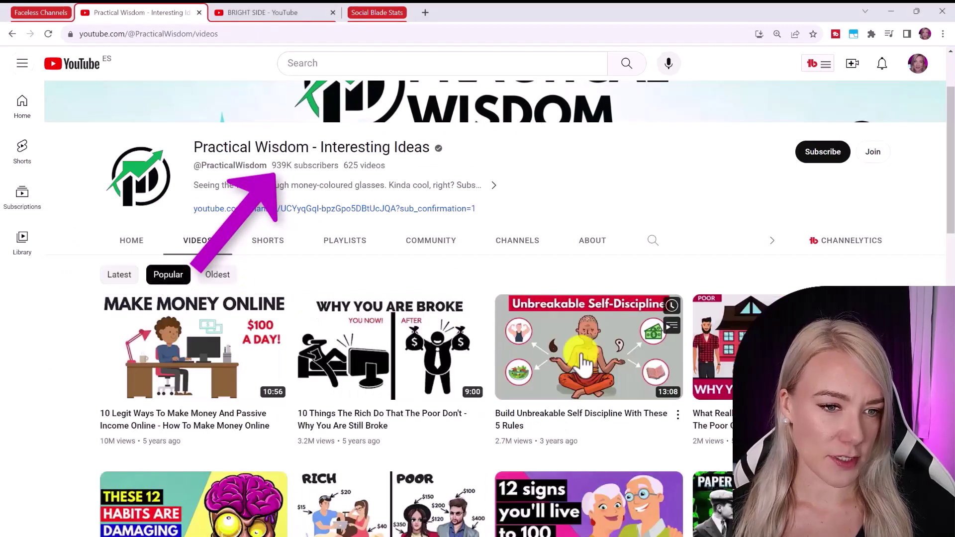
mouse_move(583, 359)
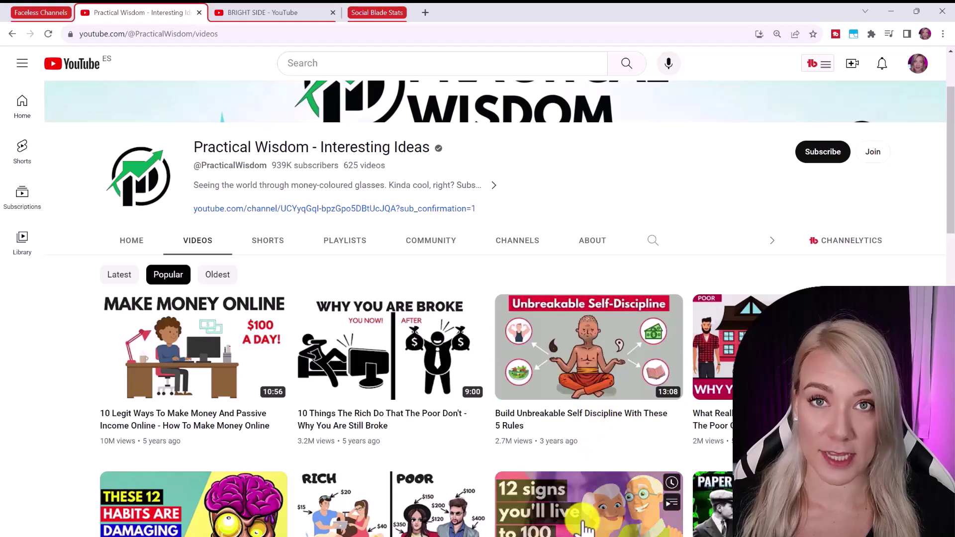
scroll(586, 527, down, 1)
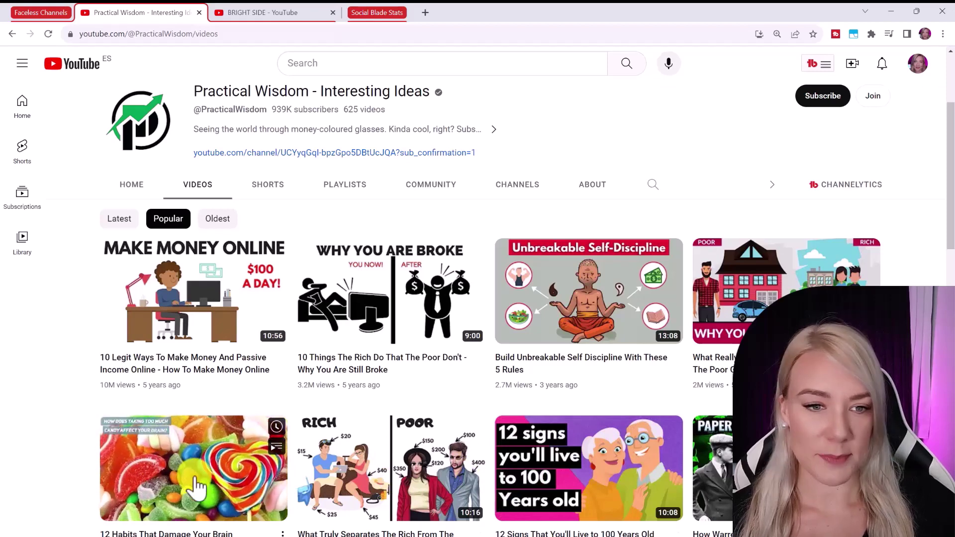
scroll(84, 465, down, 1)
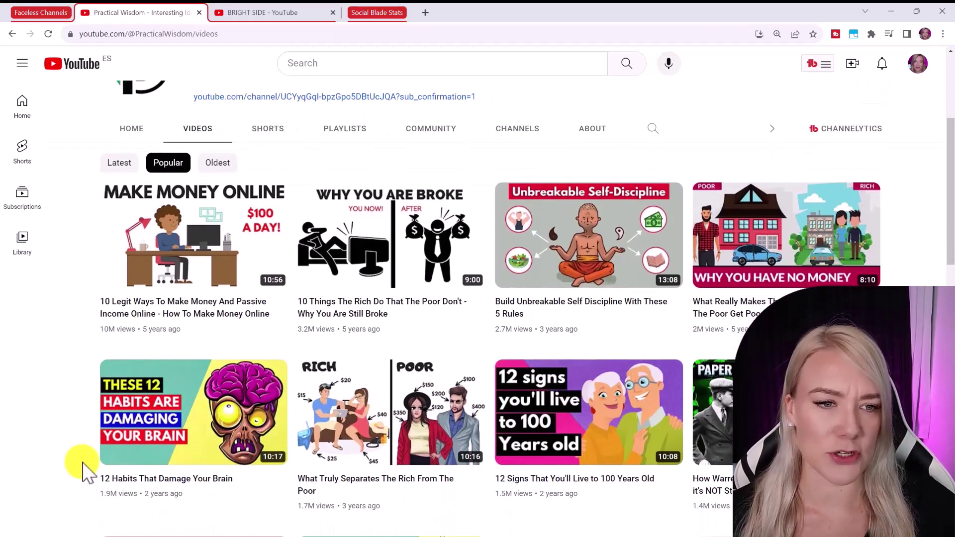
scroll(81, 465, down, 1)
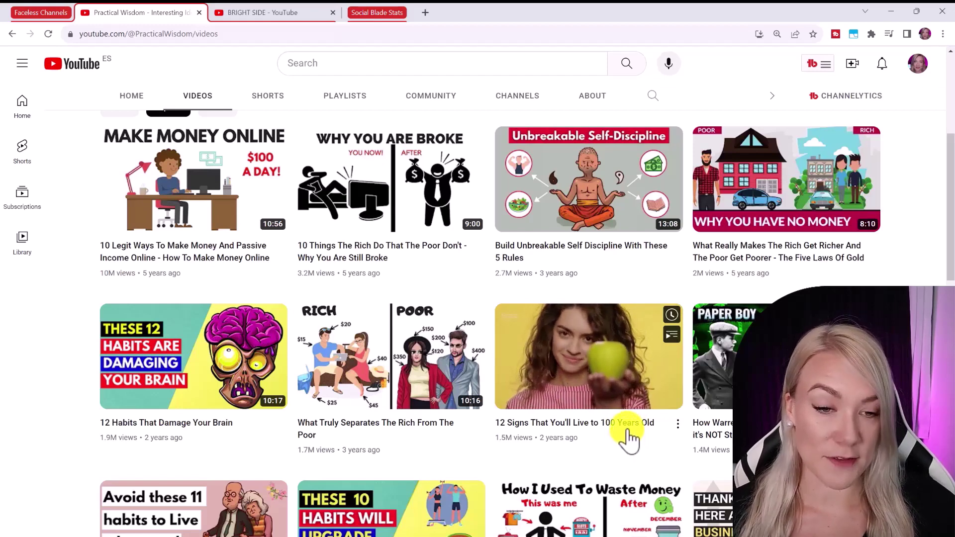
Step: Open the Social Blade statistics for Practical Wisdom and examine its estimated monthly and yearly earnings
click(389, 9)
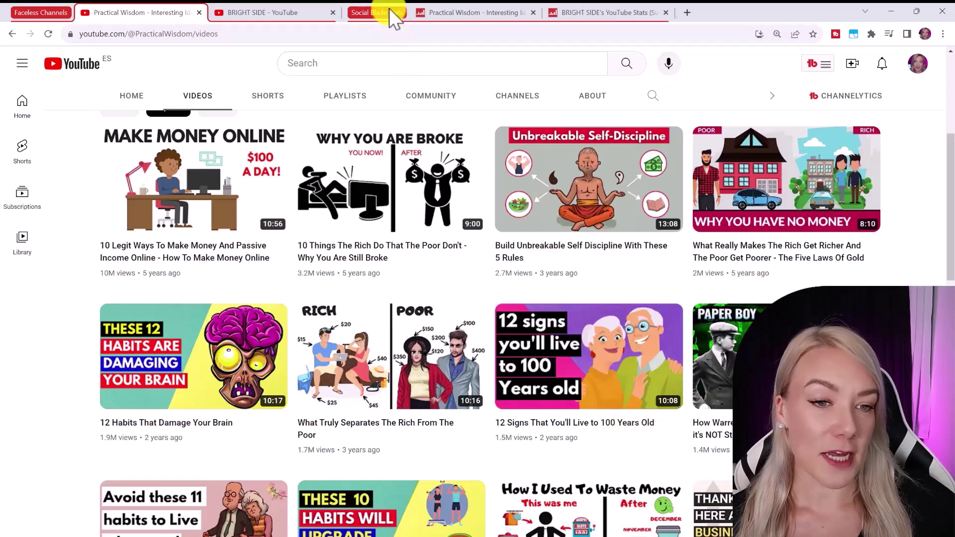
click(454, 15)
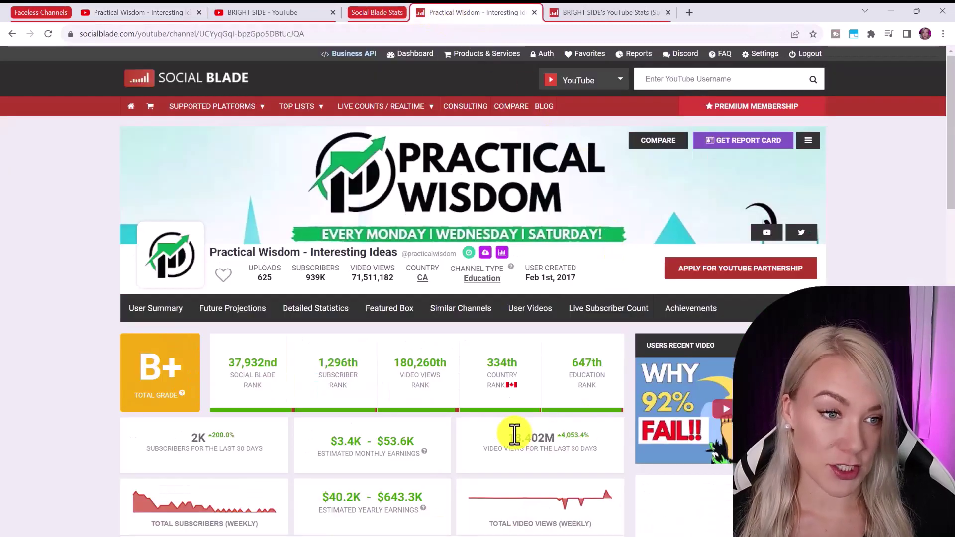
scroll(507, 431, down, 1)
scroll(506, 431, down, 1)
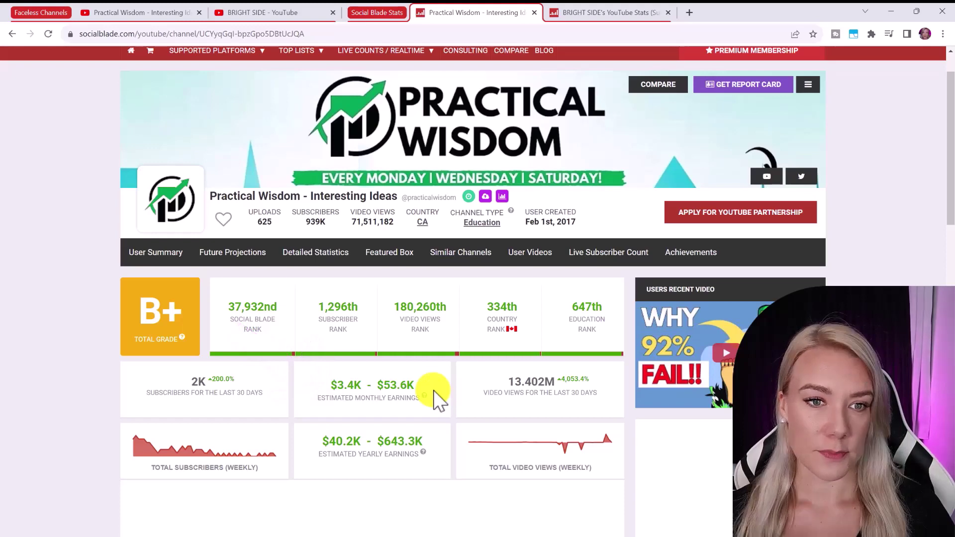
Step: Browse the BRIGHT SIDE channel's most popular videos and examine its estimated earnings on Social Blade
click(287, 14)
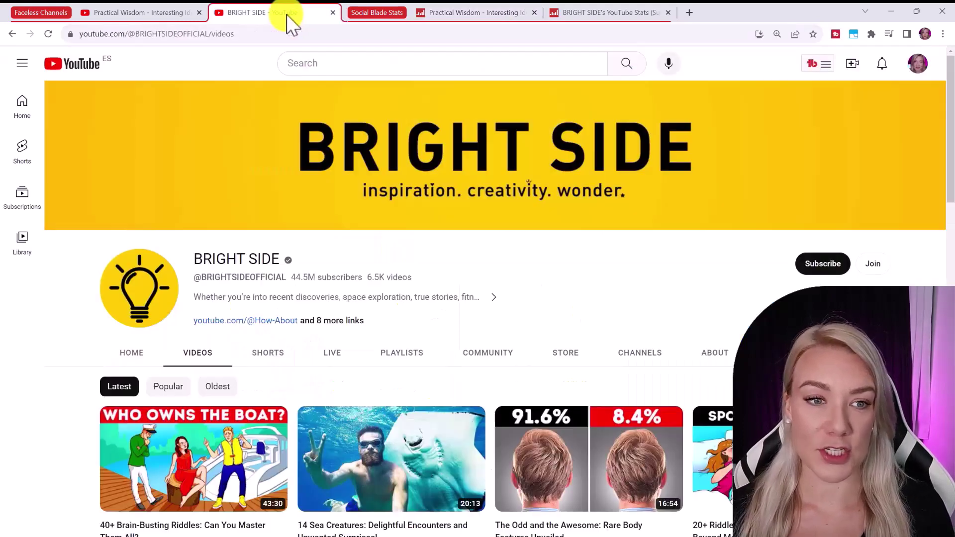
click(168, 386)
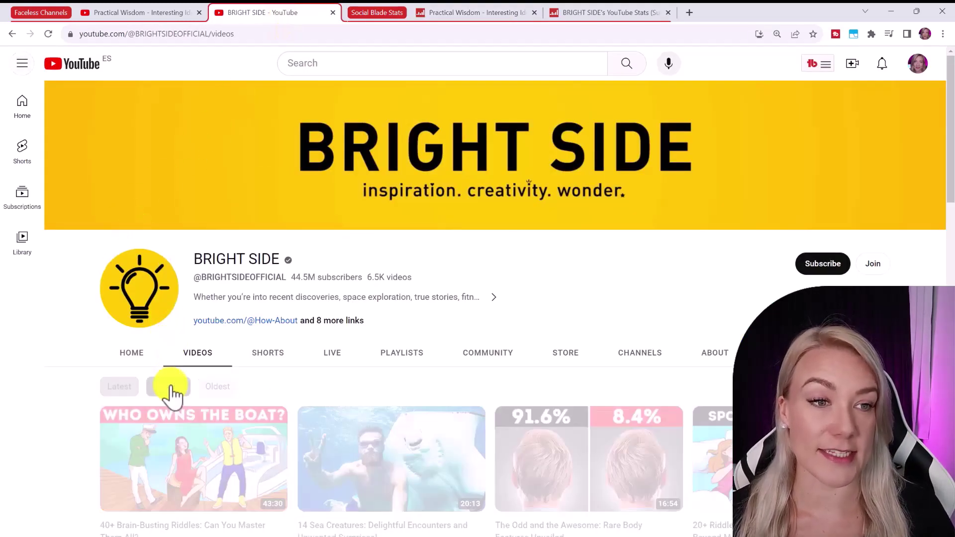
scroll(129, 383, down, 3)
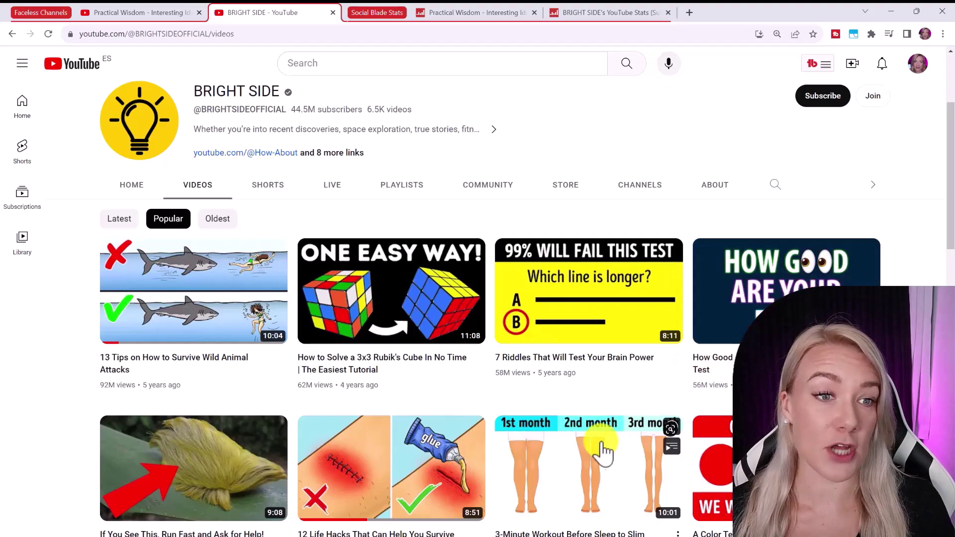
scroll(627, 443, down, 1)
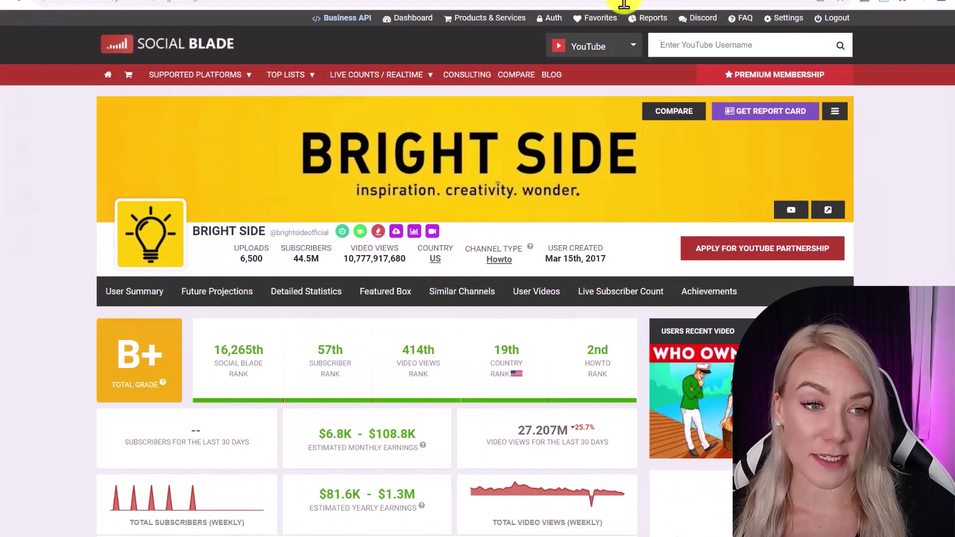
scroll(477, 273, down, 2)
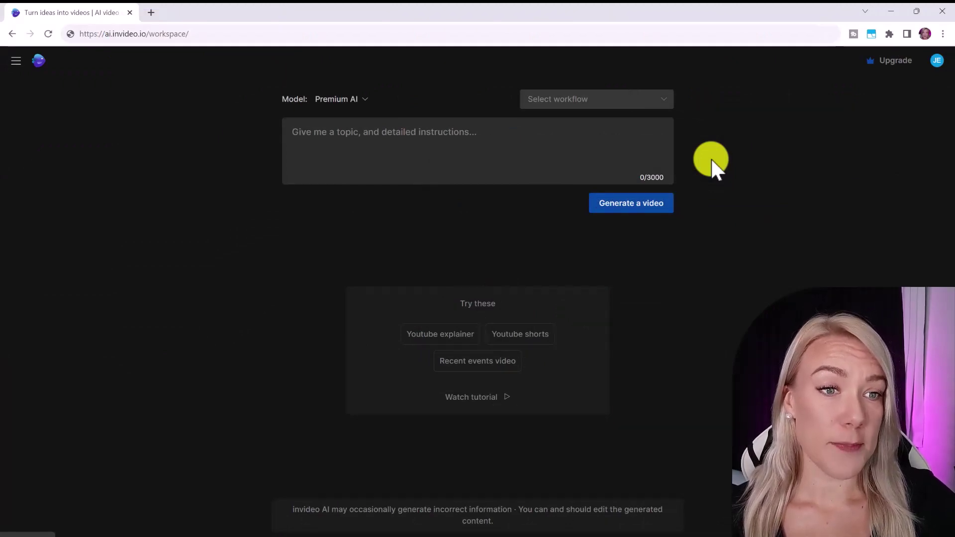
Step: View the yearly pricing of the Free, Plus and Max plans in invideo AI and return to the workspace
click(892, 72)
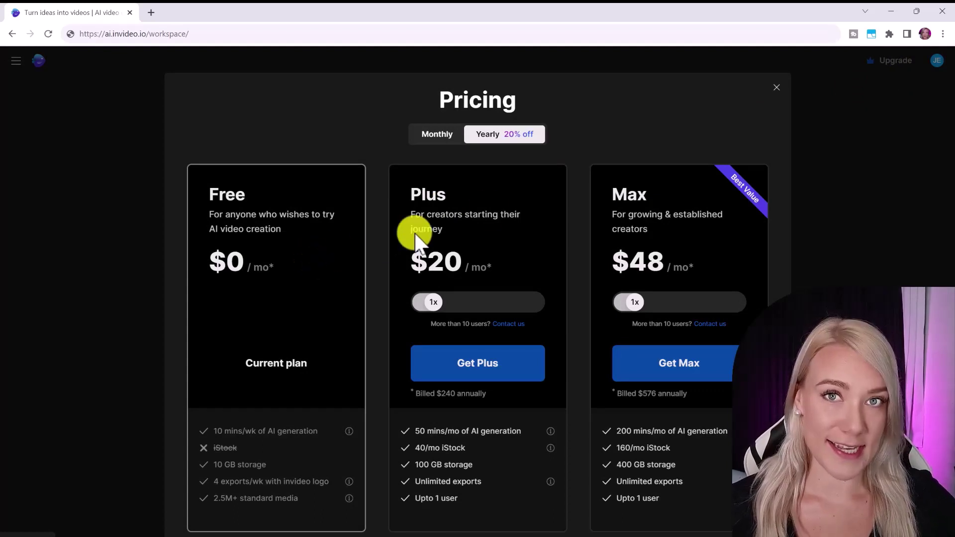
click(775, 94)
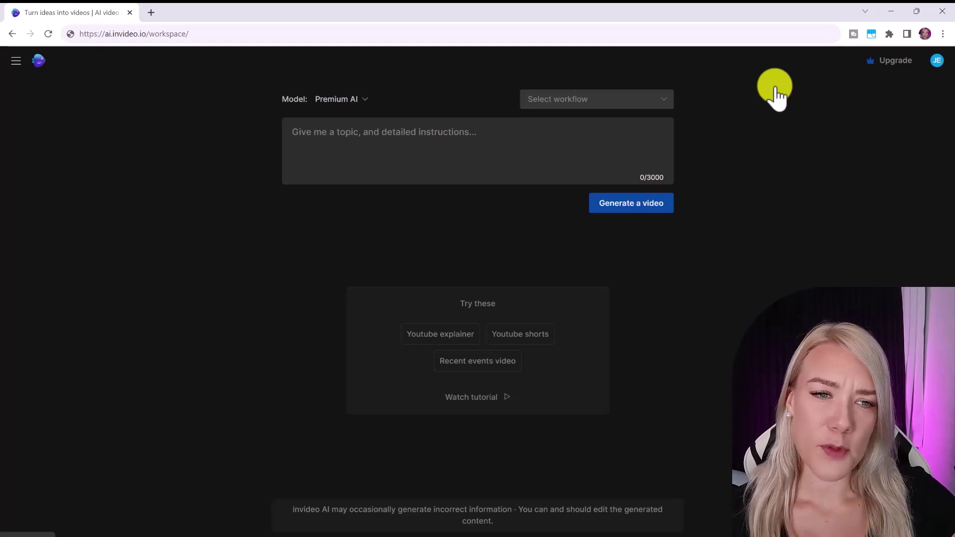
Step: Generate a video from the prompt "Create a 2 minute video on 5 healthy morning habits to be more productive"
click(554, 144)
text(Create a 2 minute)
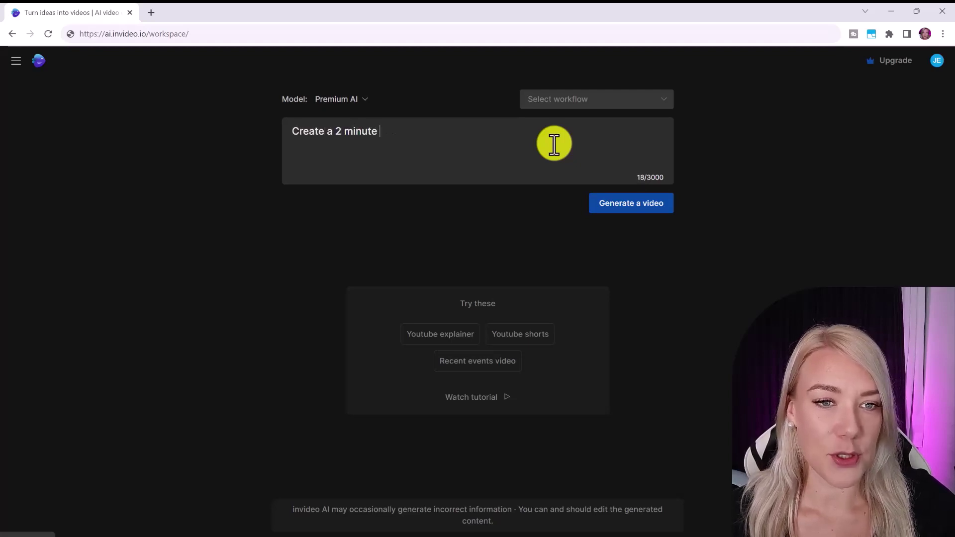
text( video on 5 heal)
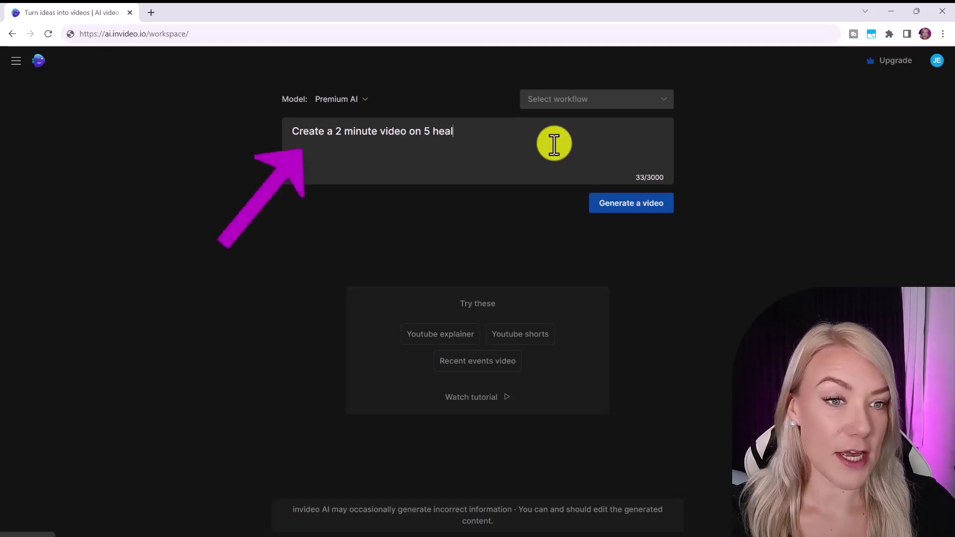
text(thy morning habits)
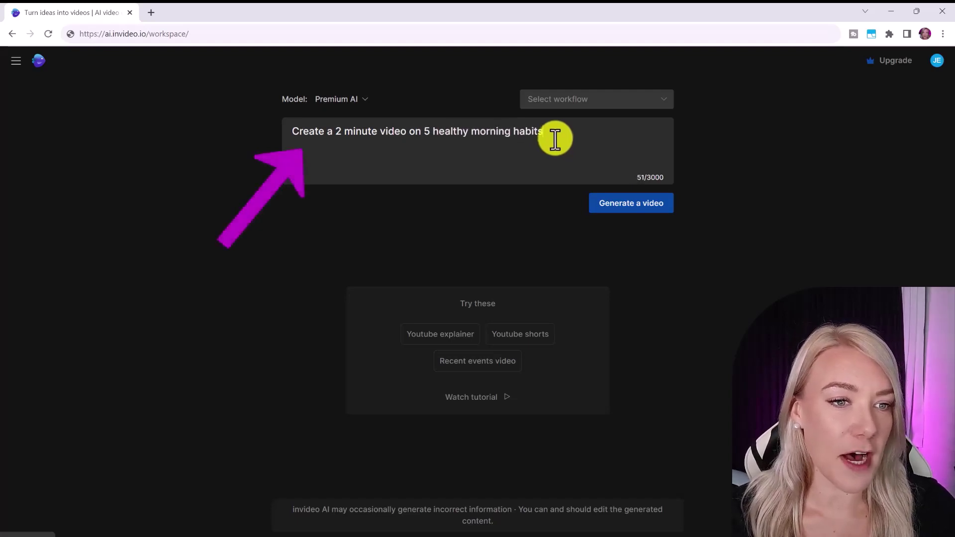
text( to be more produc)
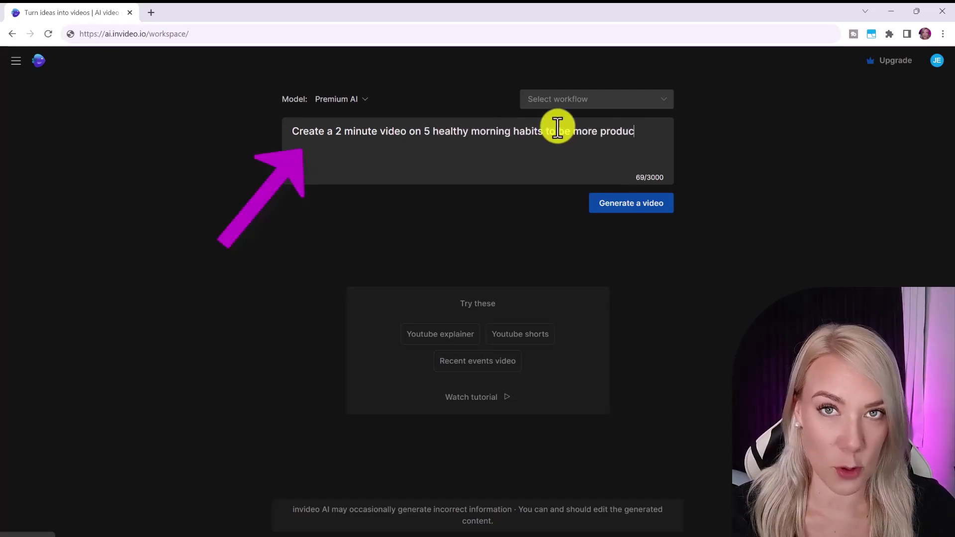
text(tive)
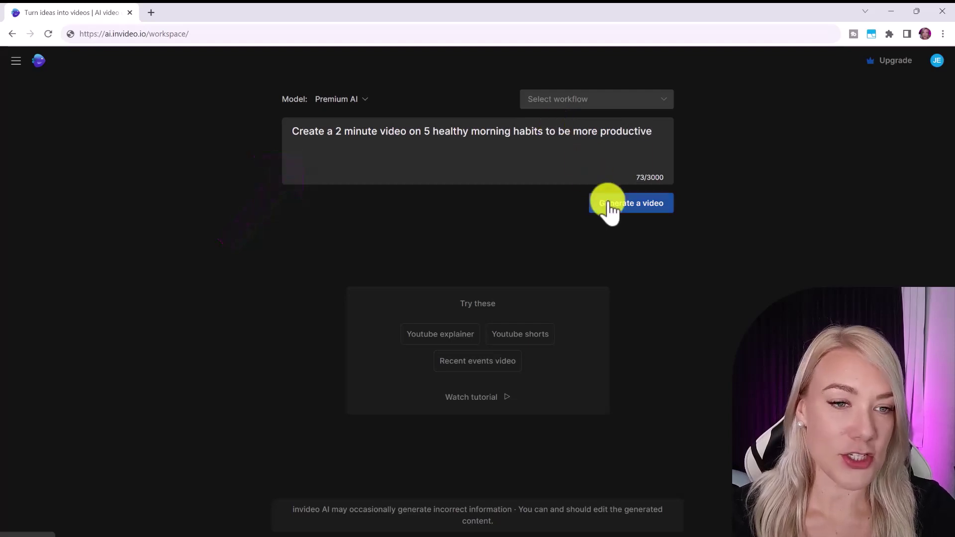
click(609, 203)
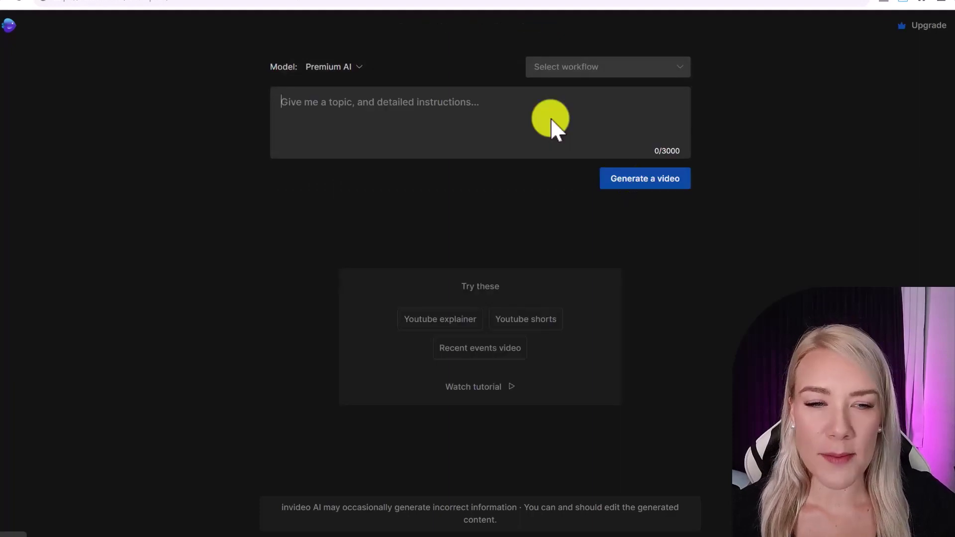
Step: Choose the Youtube explainer workflow and define a 3-minute video about "5 signs you are dating a narcissist"
click(678, 67)
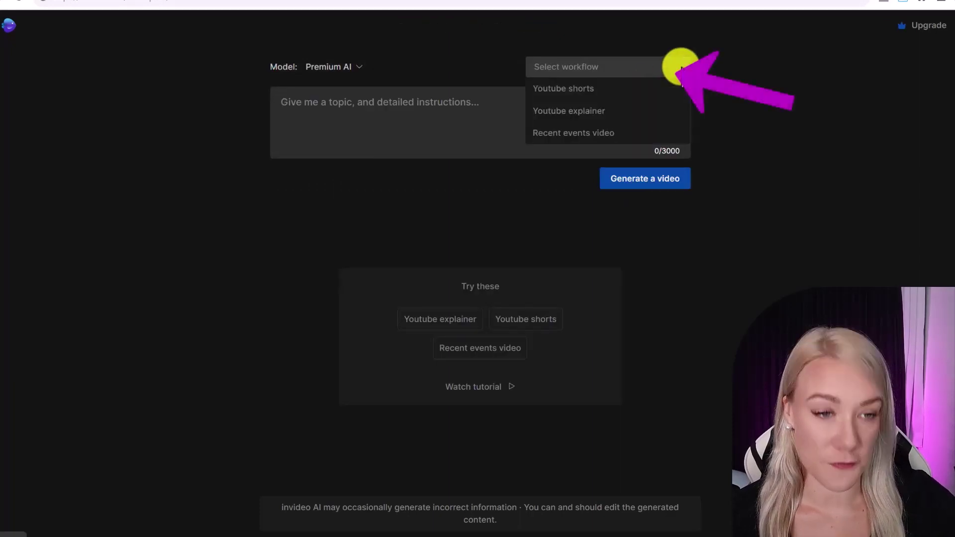
click(670, 117)
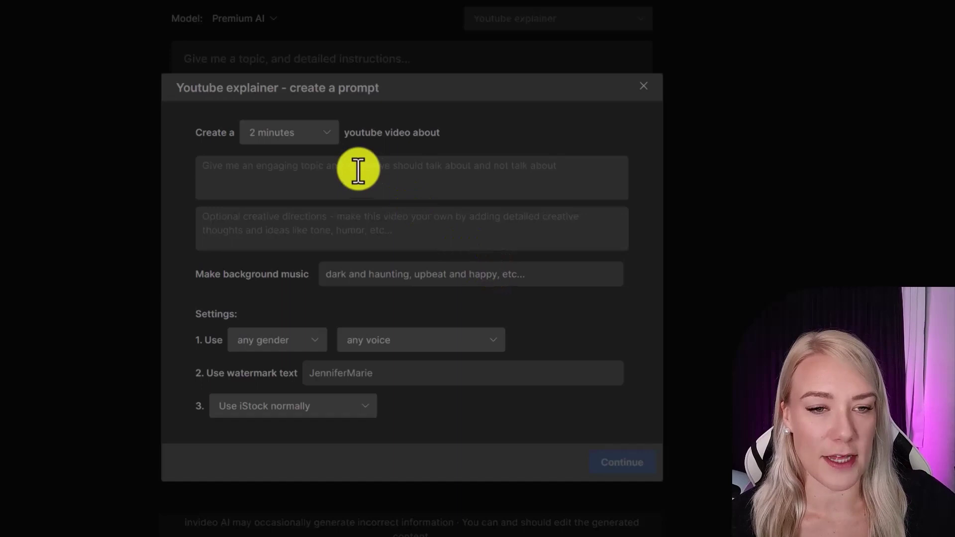
click(323, 131)
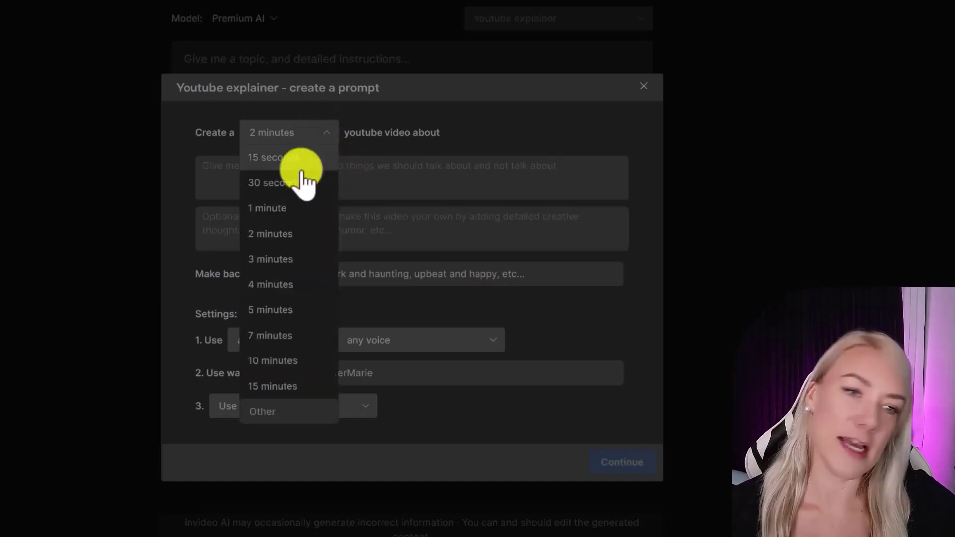
click(278, 260)
click(275, 182)
text(5 signs you)
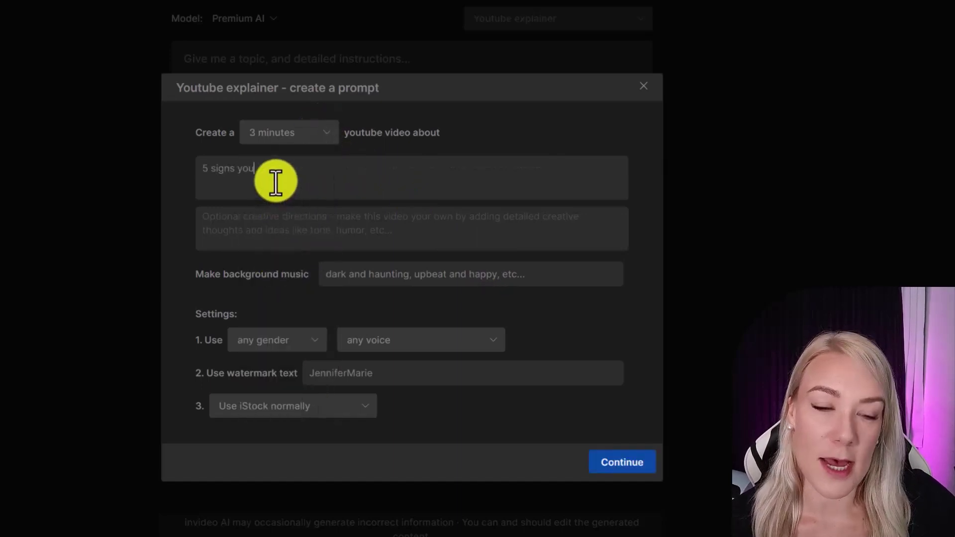
text( are dating a narcissist)
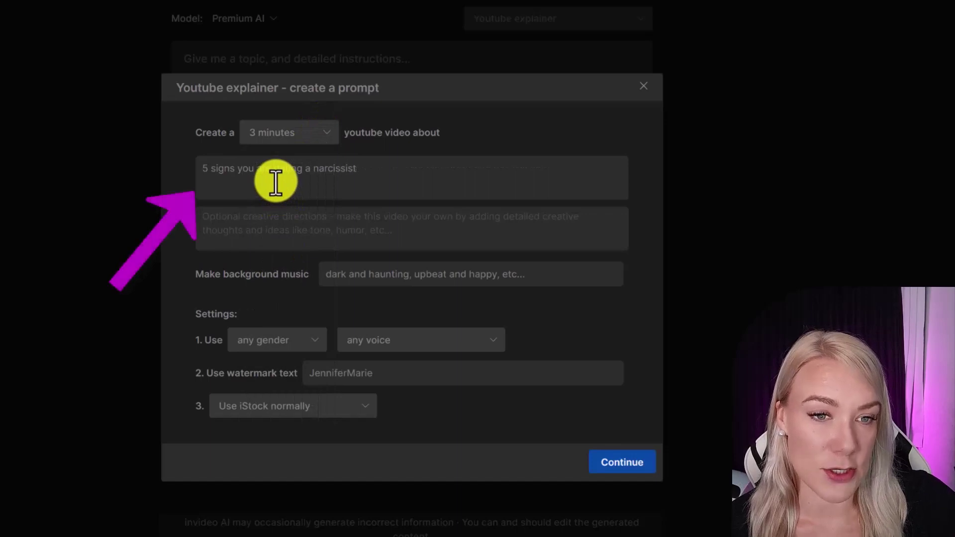
Step: Add the creative direction "I want the video to have a dark, eerie, and unsettling vibe" and request "creepy, eerie music" as background music
click(276, 214)
text(I wan)
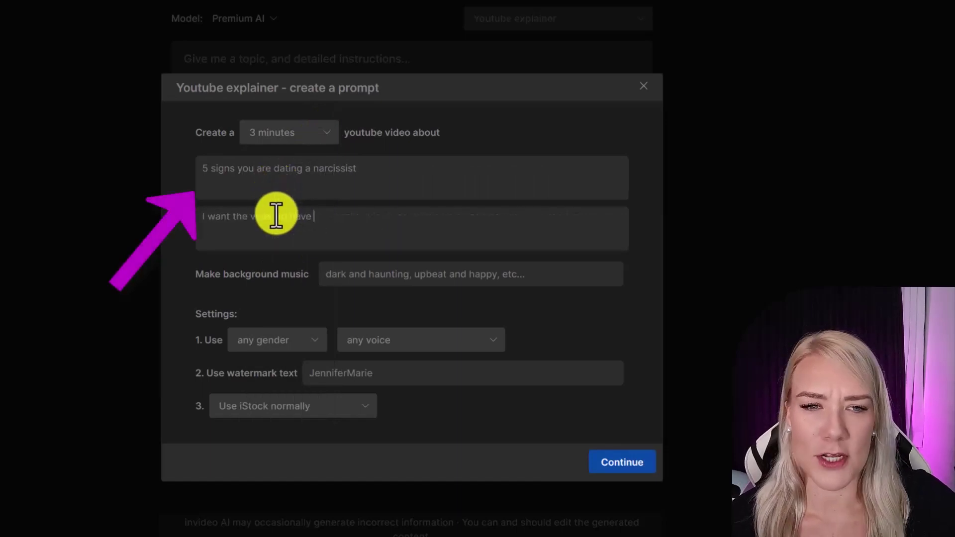
text(t the voice to have a dark, eerie,)
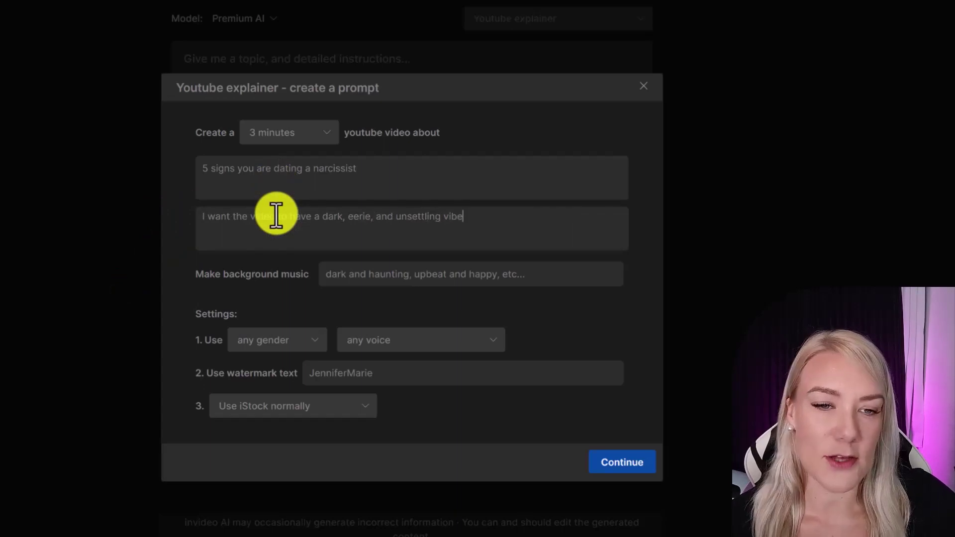
click(349, 274)
text(creepy, eerie music)
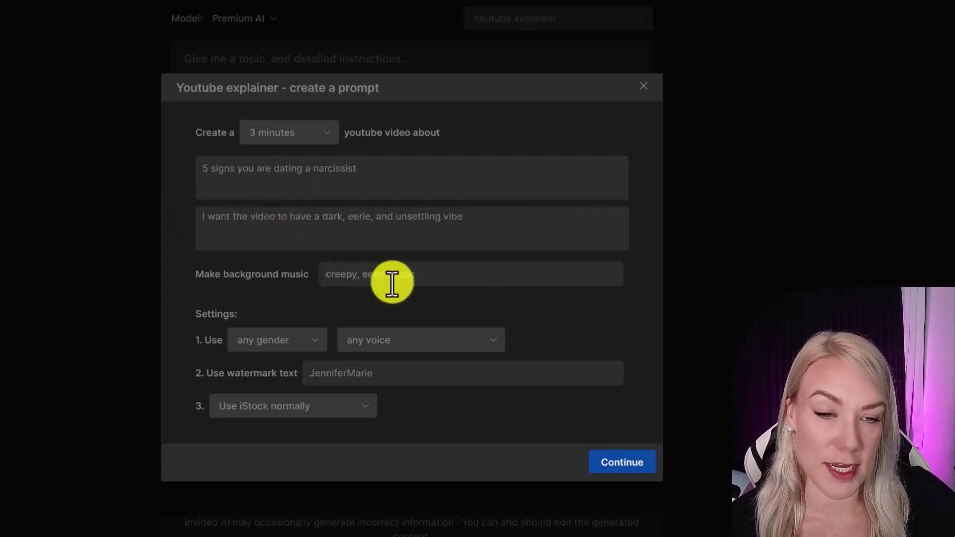
Step: Set the narration to a male "old husky British voice" and turn the workflow settings into the video prompt
click(302, 344)
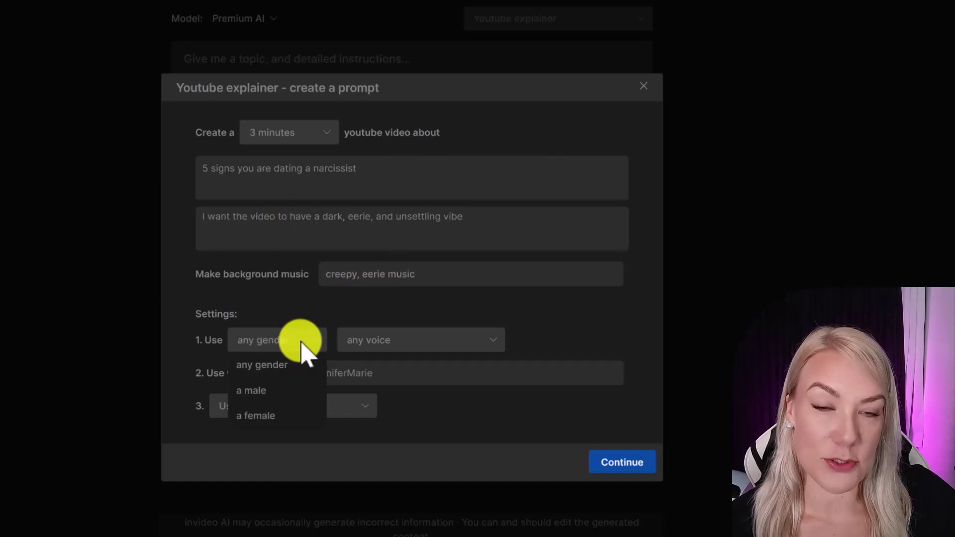
click(291, 393)
click(422, 343)
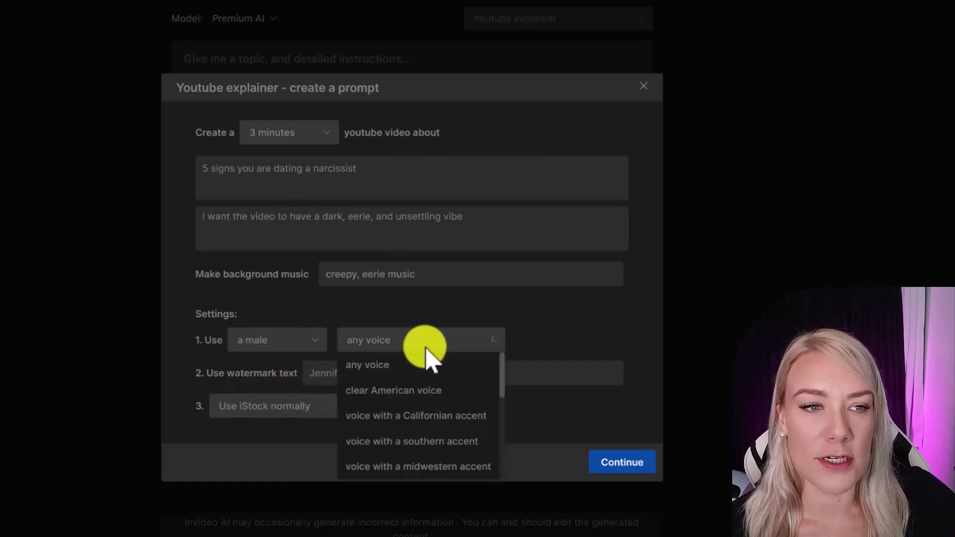
scroll(474, 413, down, 5)
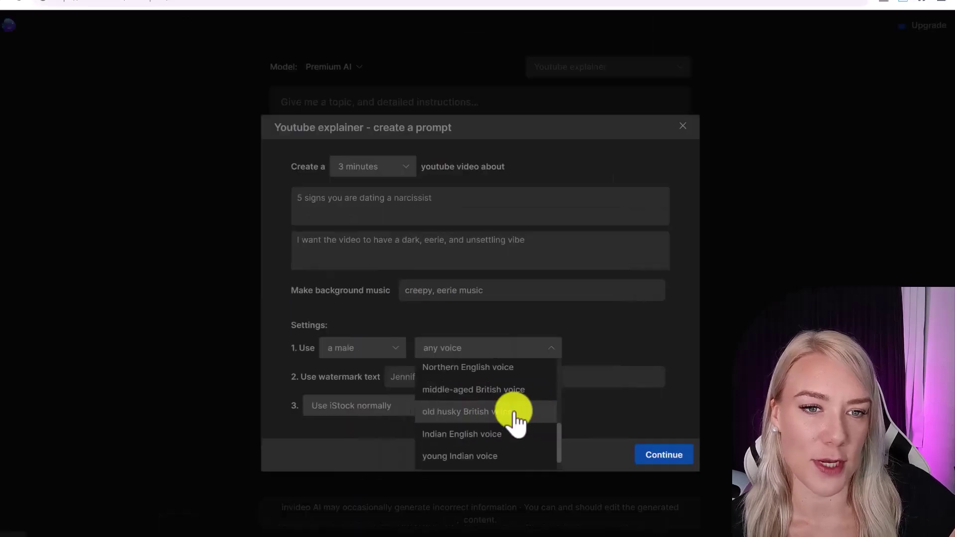
click(467, 412)
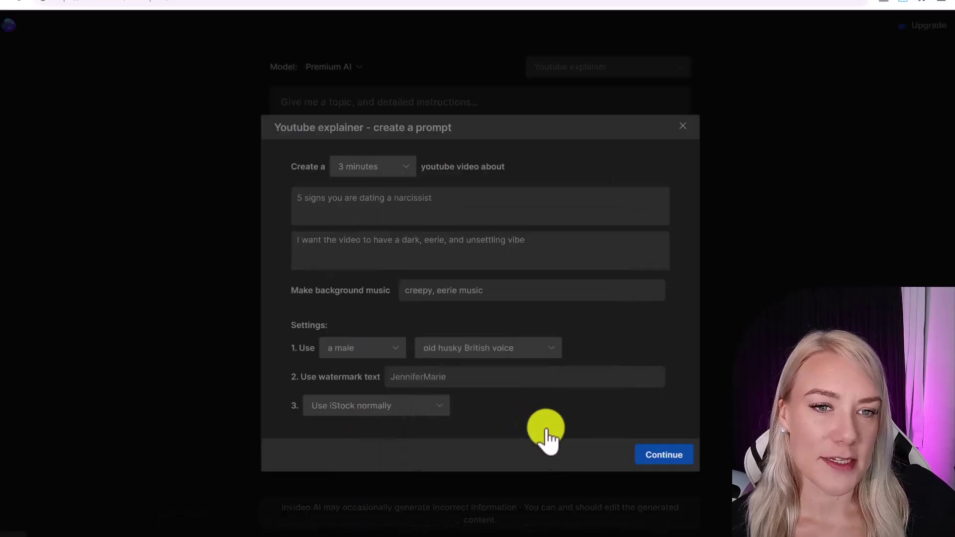
click(641, 467)
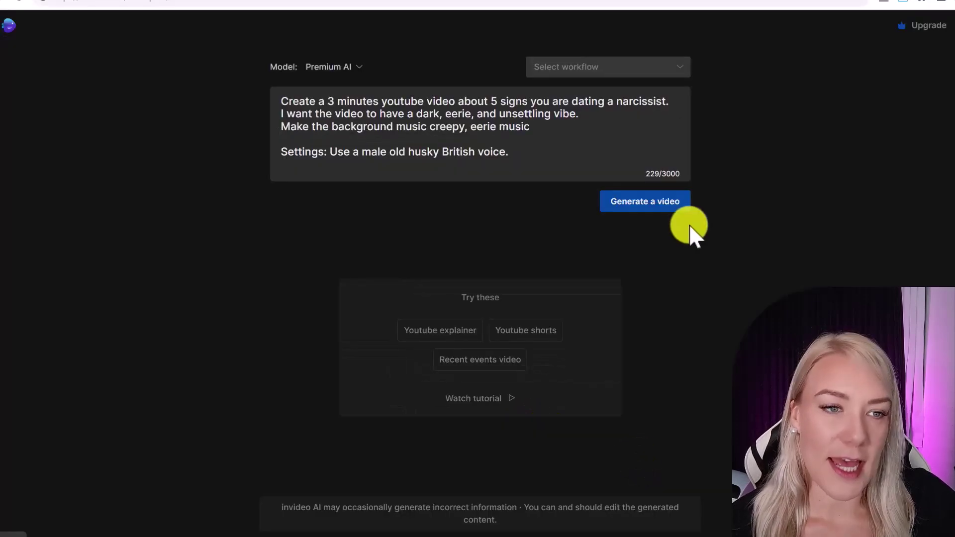
Step: Generate the video for the Relationship Seekers audience with the Dark look for the Youtube platform, and play the preview
click(683, 204)
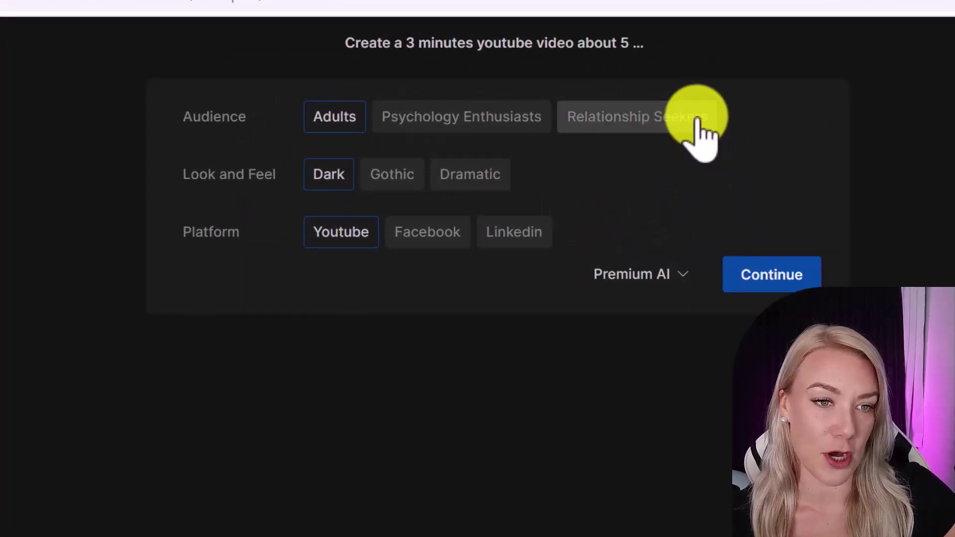
click(699, 124)
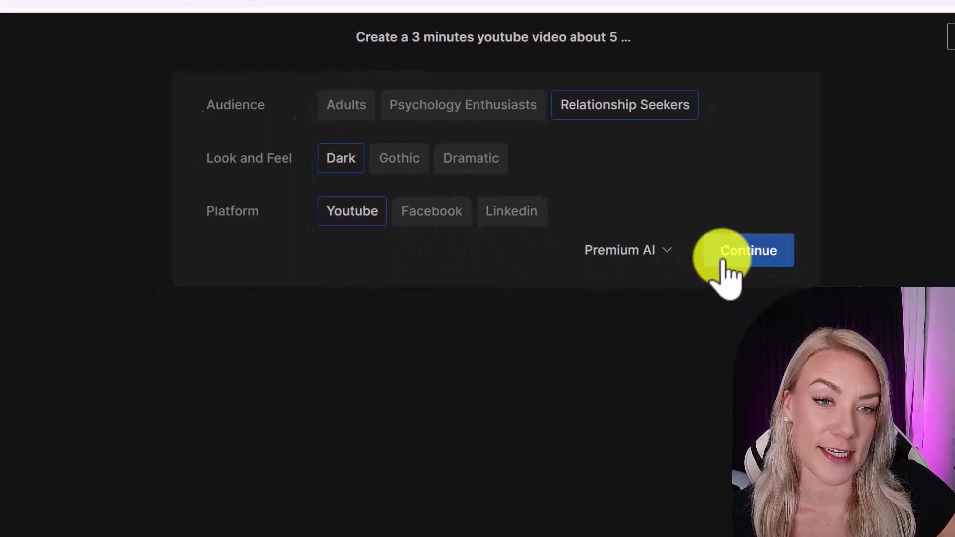
click(724, 262)
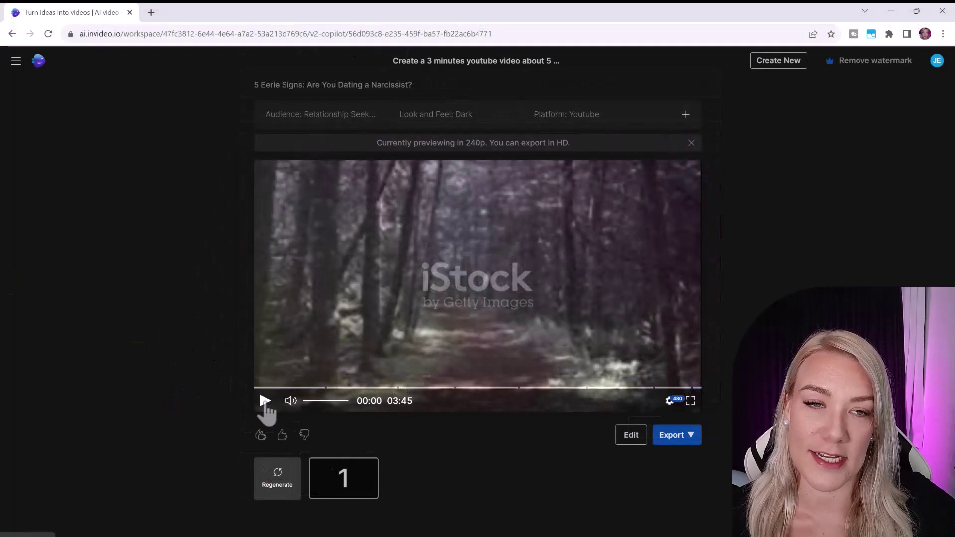
click(265, 401)
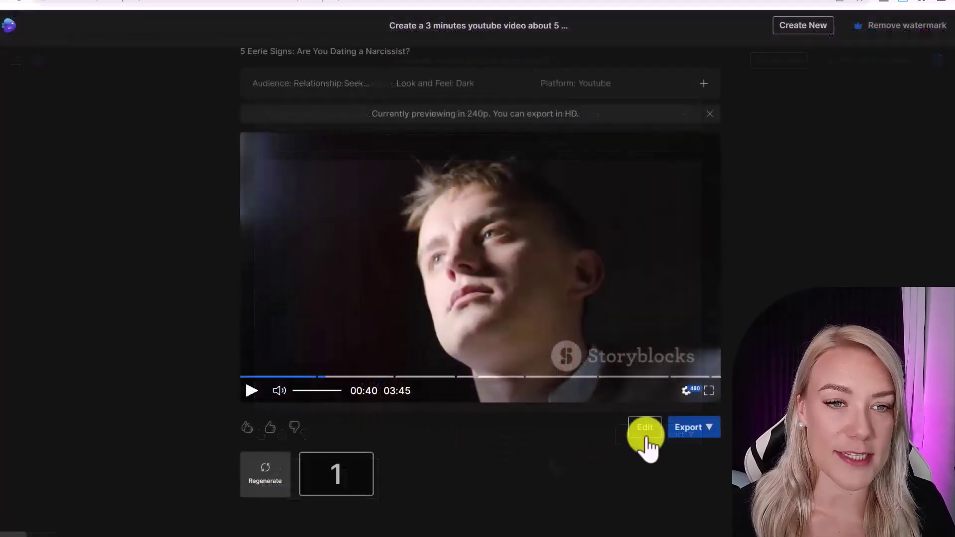
Step: Replace the red carpet clip at the end of scene 2 with a stock clip of Earth from space found by searching for "earth"
click(632, 437)
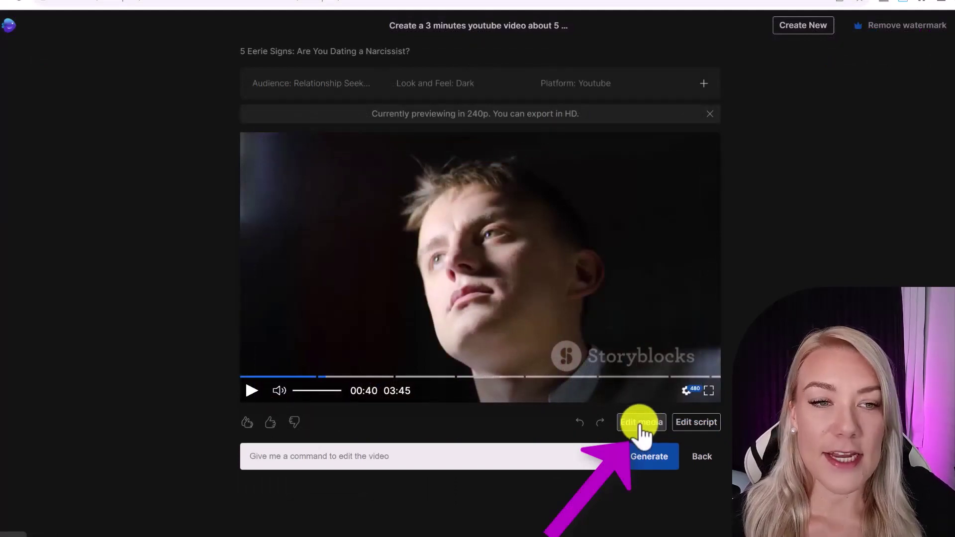
click(642, 423)
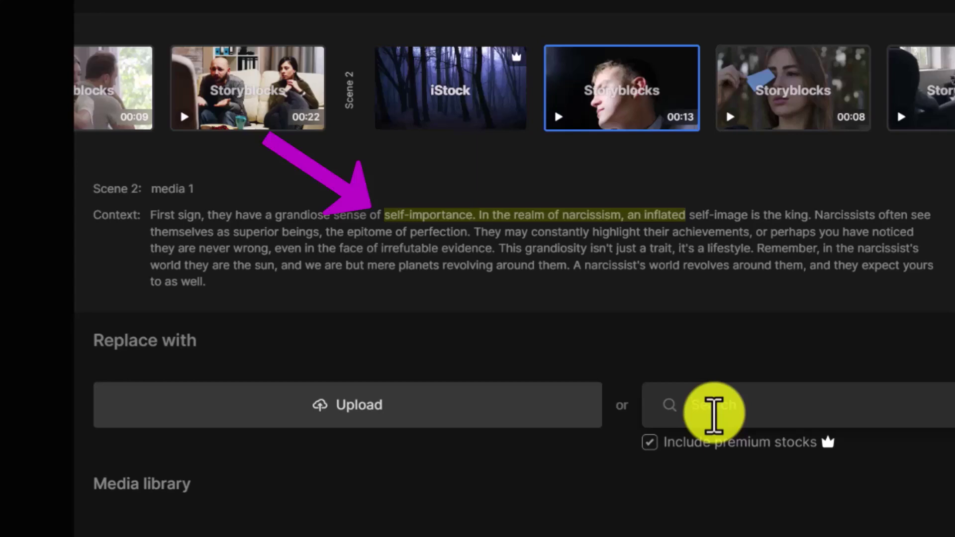
scroll(910, 118, left, 5)
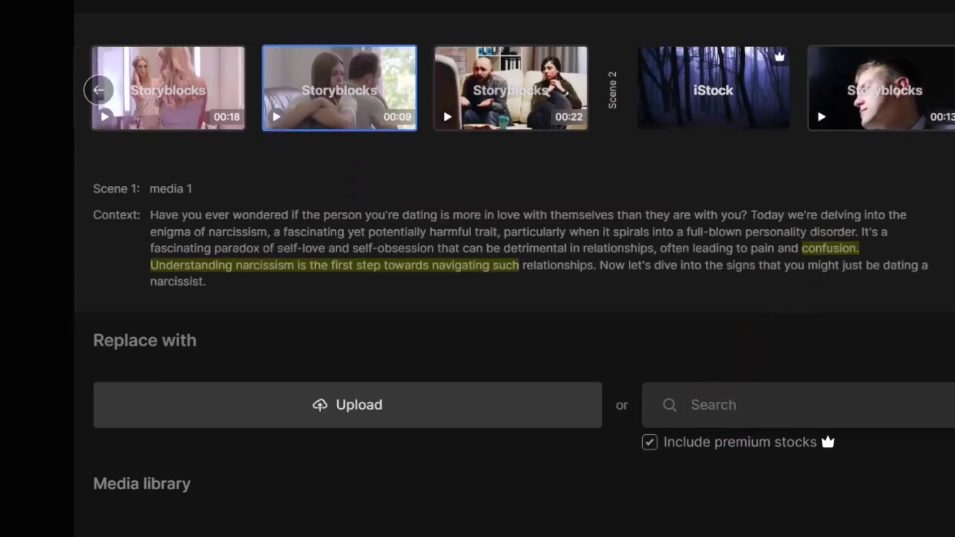
scroll(513, 88, right, 9)
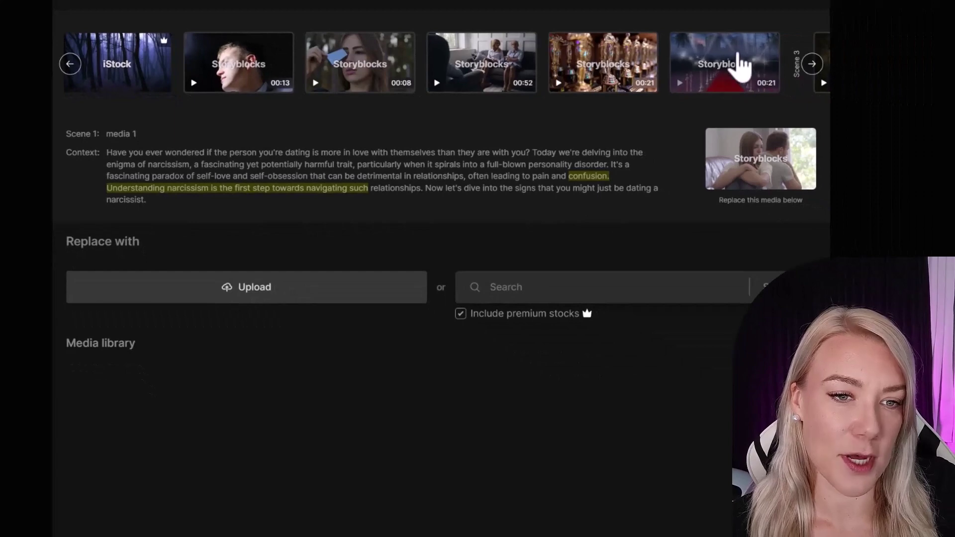
click(924, 79)
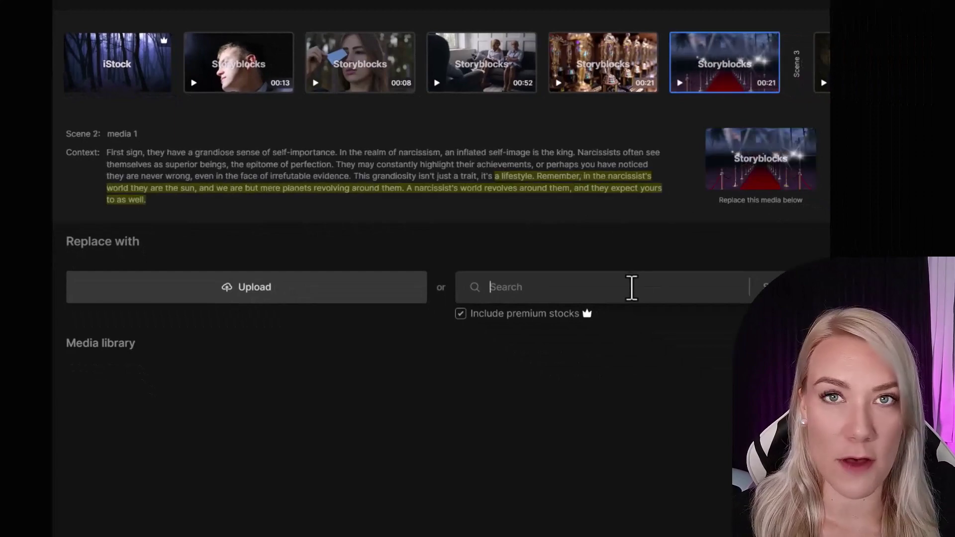
click(559, 288)
text(earth)
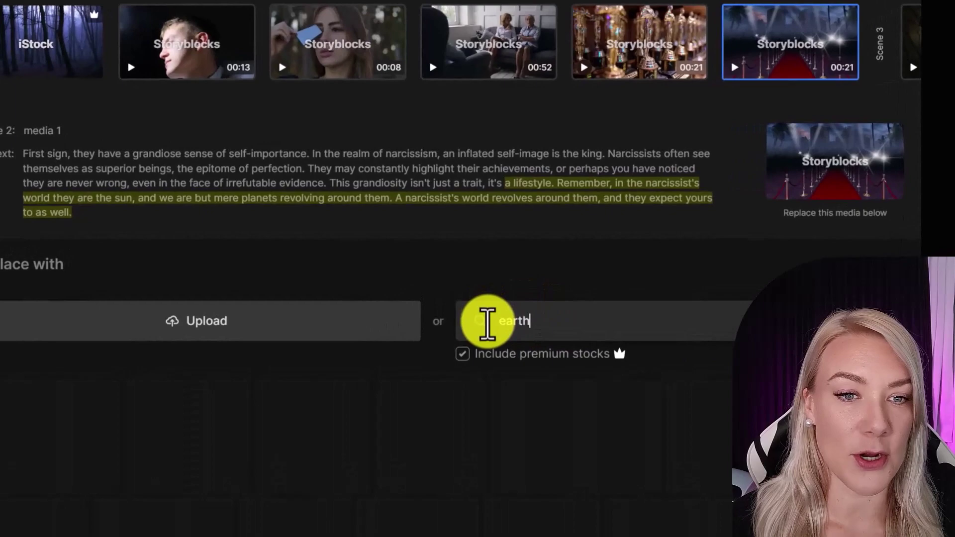
key(Return)
scroll(224, 467, down, 5)
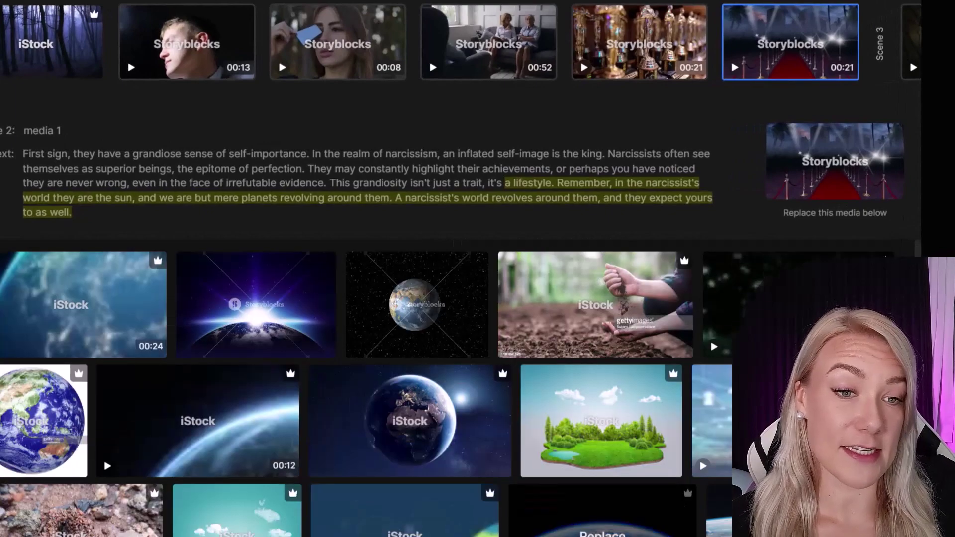
scroll(269, 495, down, 5)
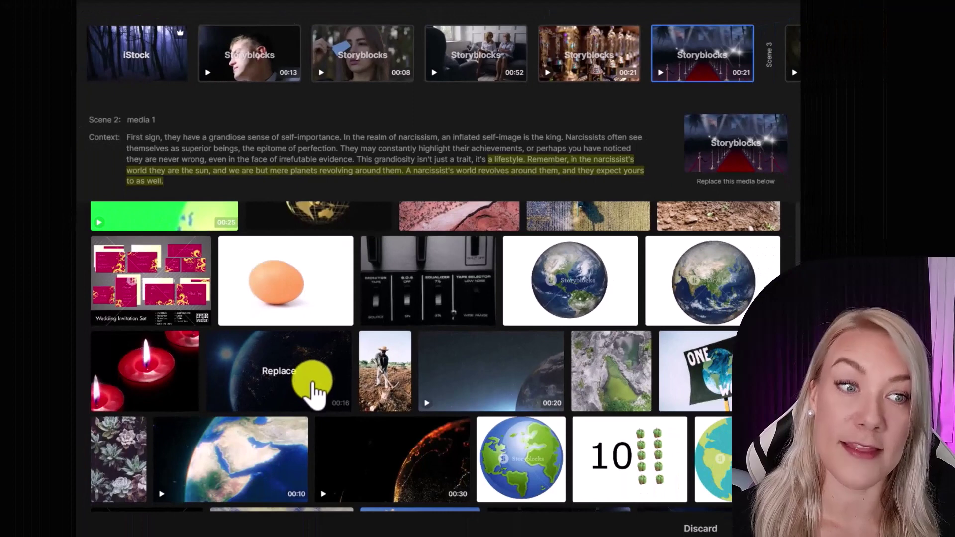
click(297, 417)
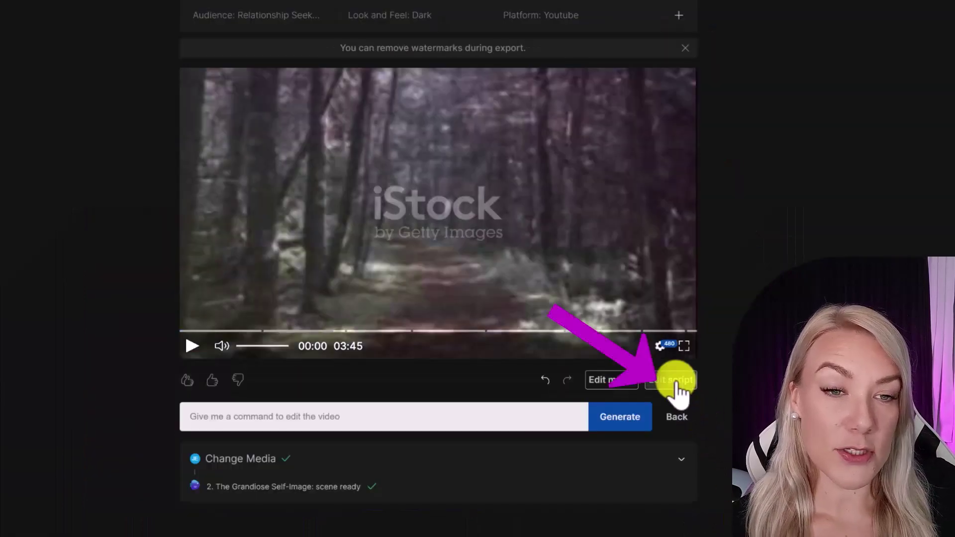
Step: Add a final script chapter reading "If you want to learn more about narcissism, make sure to subscribe to my channel!" and apply it
click(678, 385)
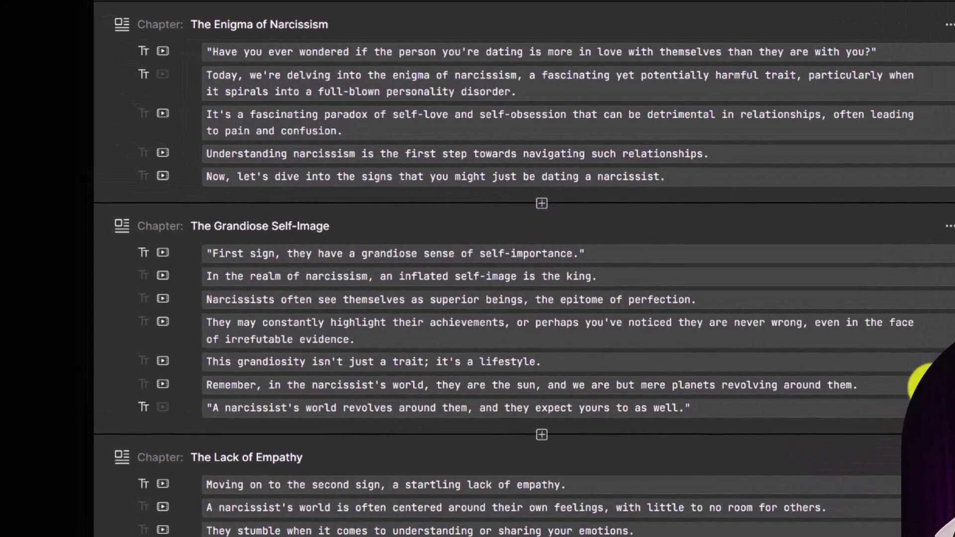
scroll(524, 269, down, 6)
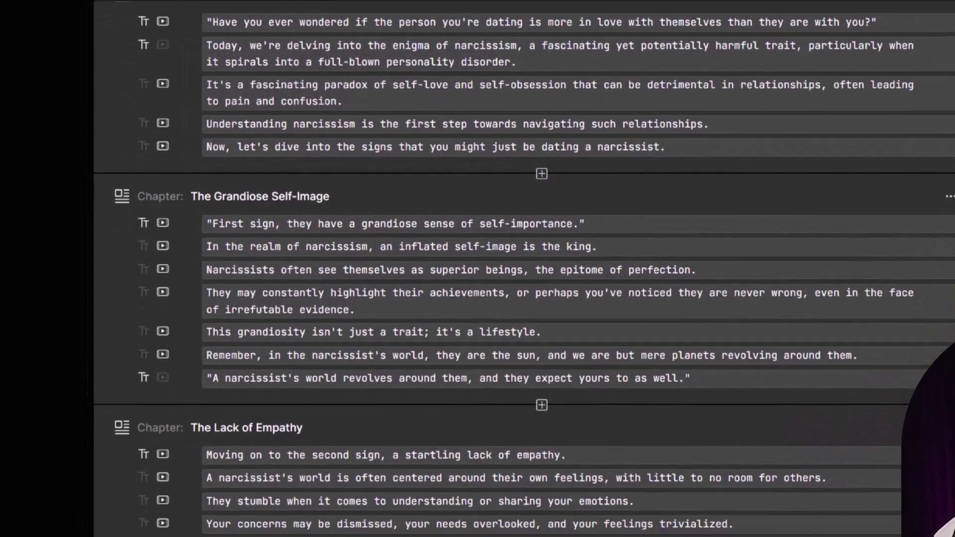
scroll(524, 269, down, 10)
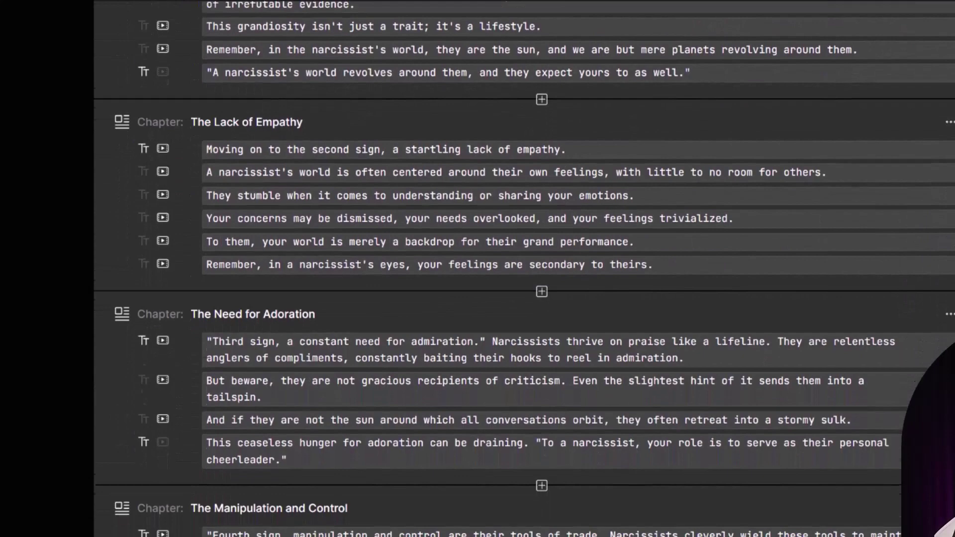
scroll(524, 269, down, 1)
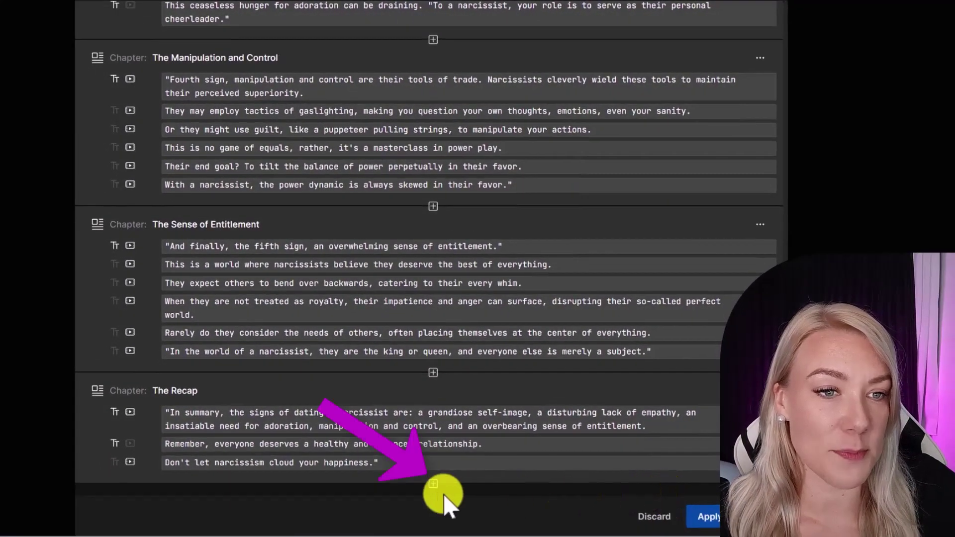
click(433, 485)
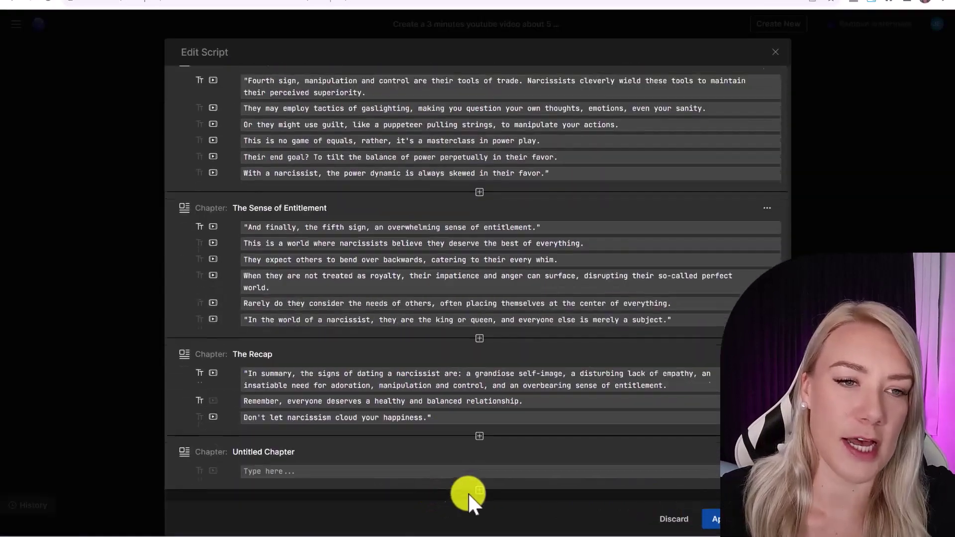
click(355, 530)
text(If you want to learn more about narcissism, make sure to subscribe to my channel!)
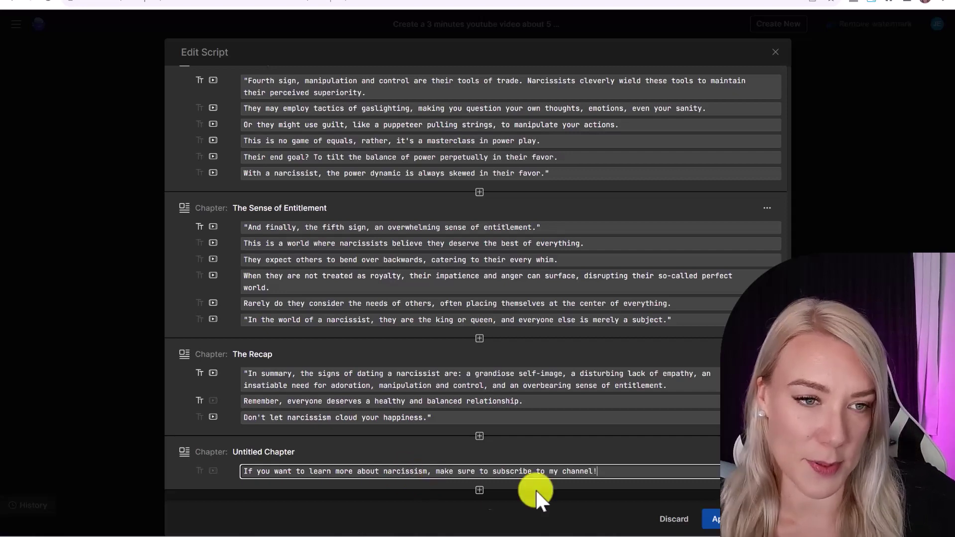
click(716, 518)
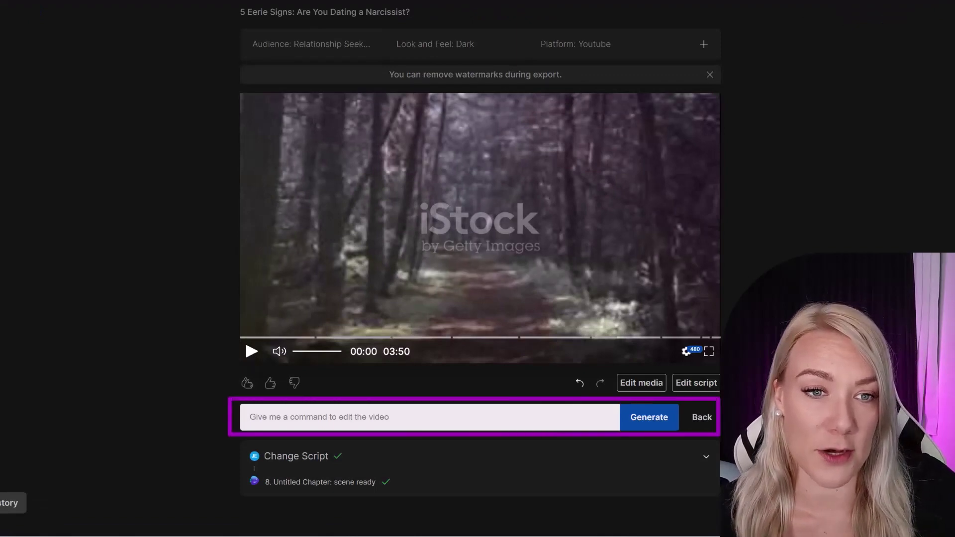
Step: Have the AI change the first scene's stock video to a foggy landscape and play the updated opening
click(407, 418)
text(Change the )
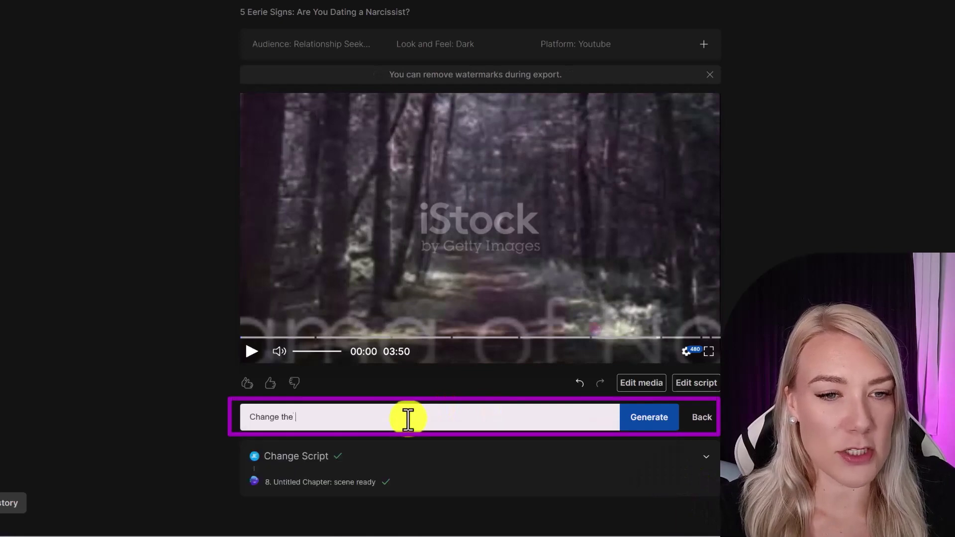
text(stock video in the first scene to a video of a d)
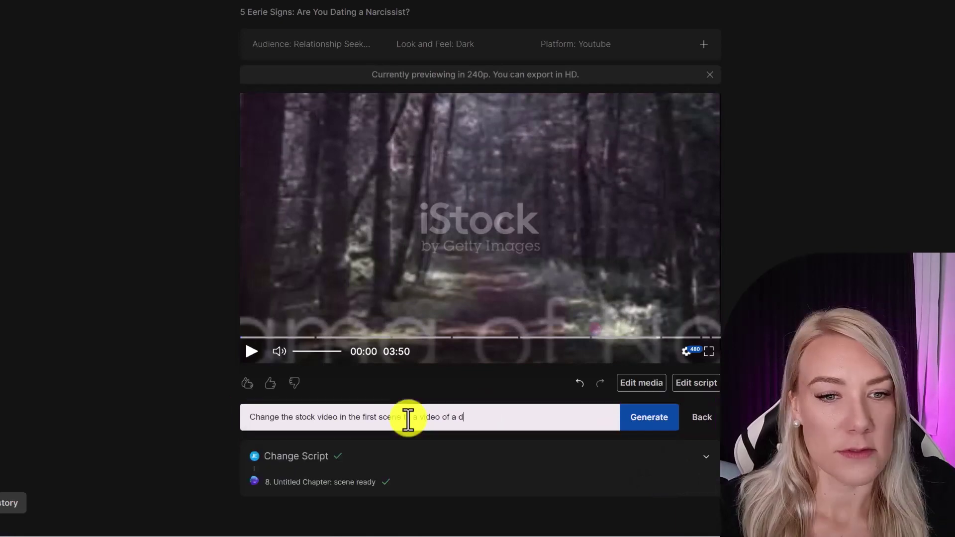
text(oggy landscape)
click(648, 420)
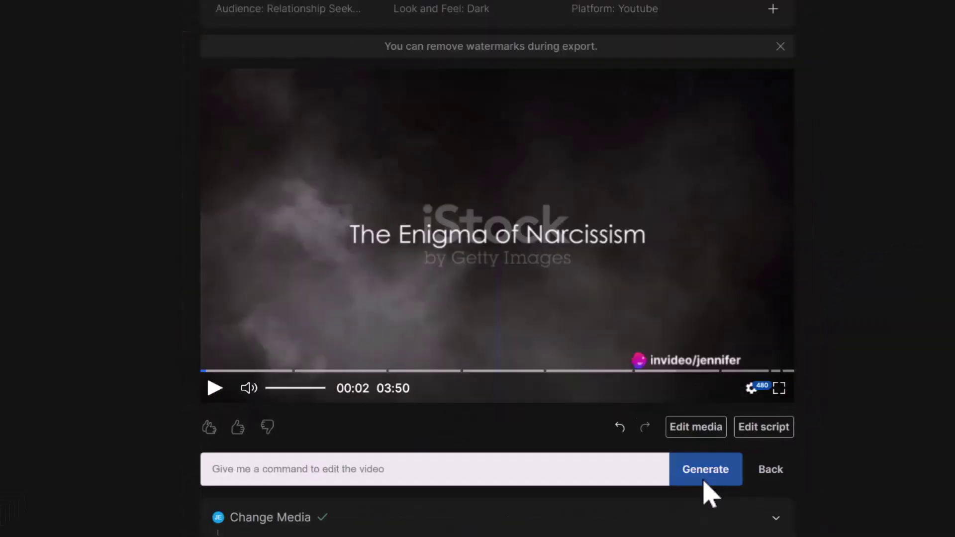
click(703, 480)
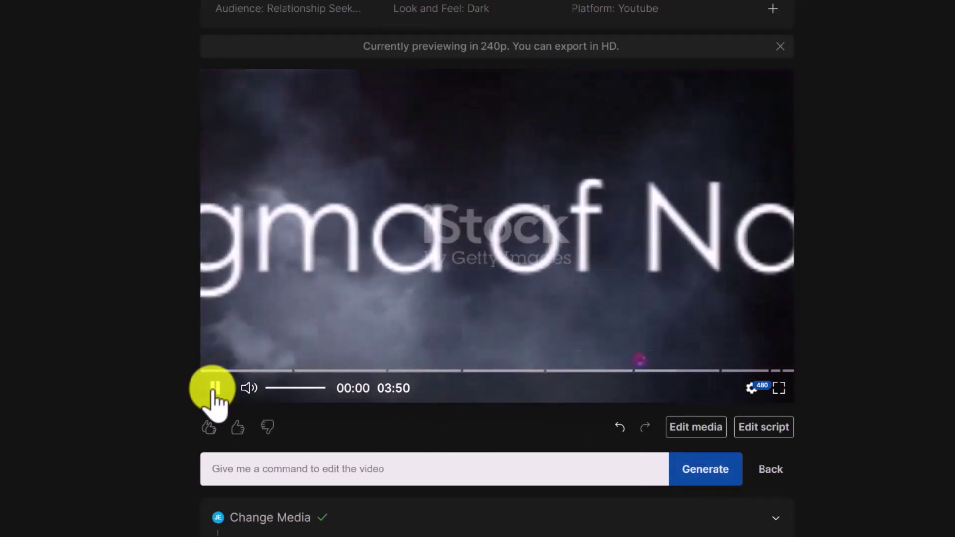
click(219, 393)
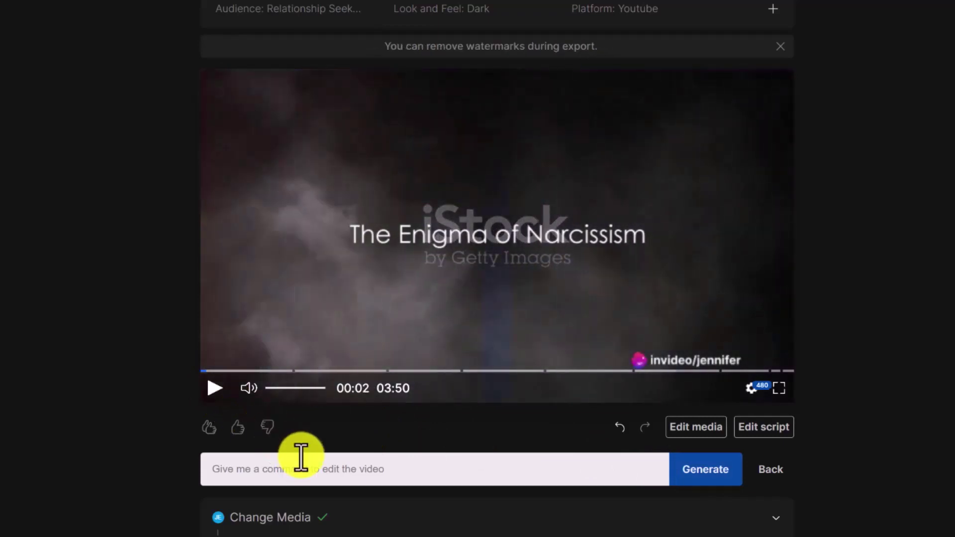
Step: Have the AI change the video's music to something slow and dark, and leave the editing mode
click(301, 456)
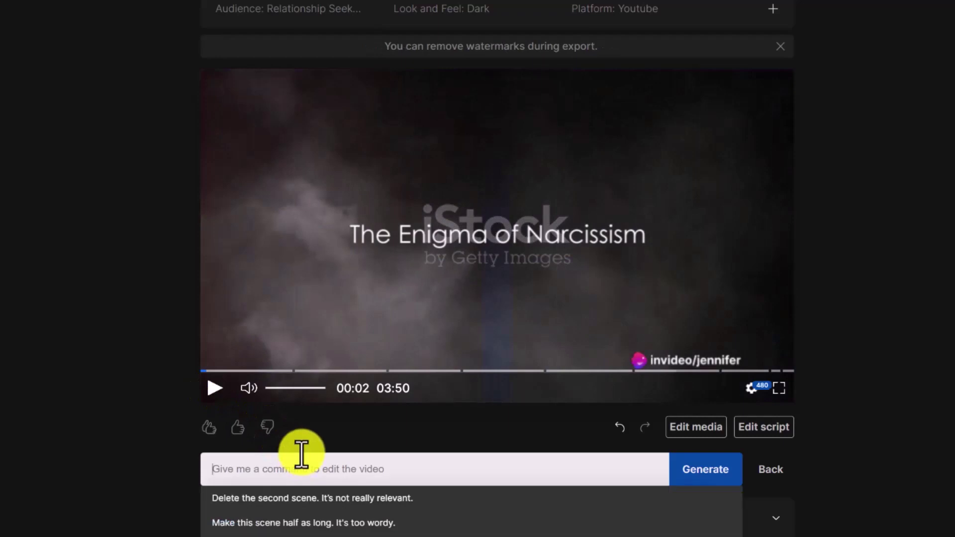
text(Change the music to something slow and dark)
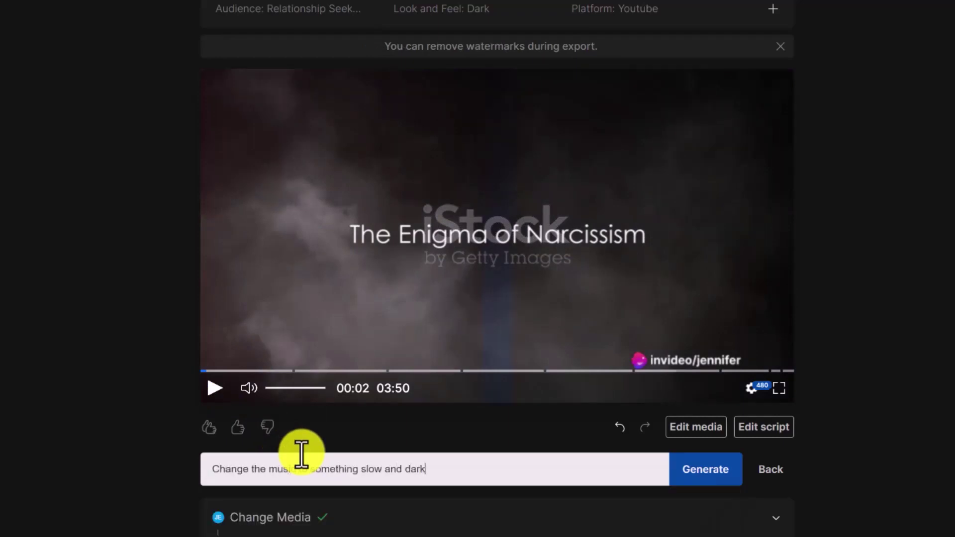
click(682, 477)
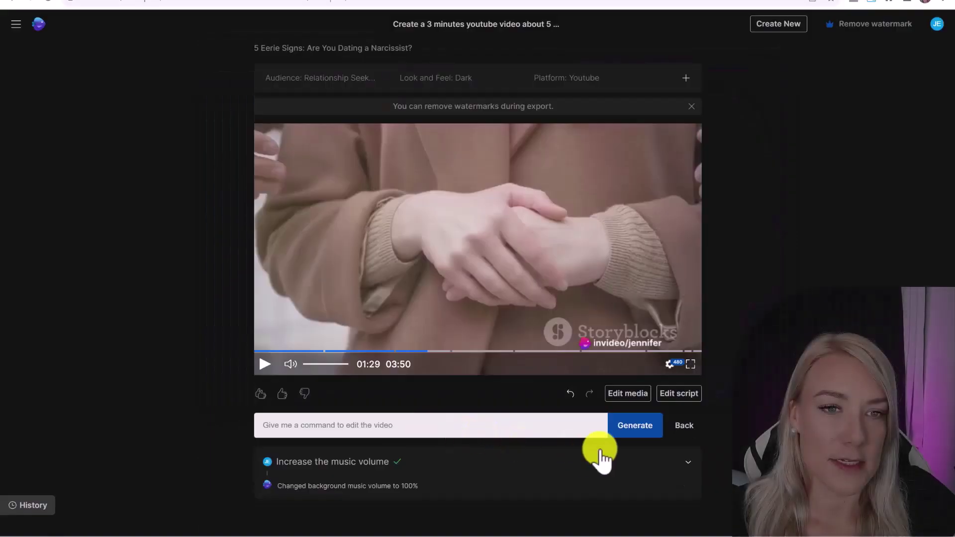
click(685, 425)
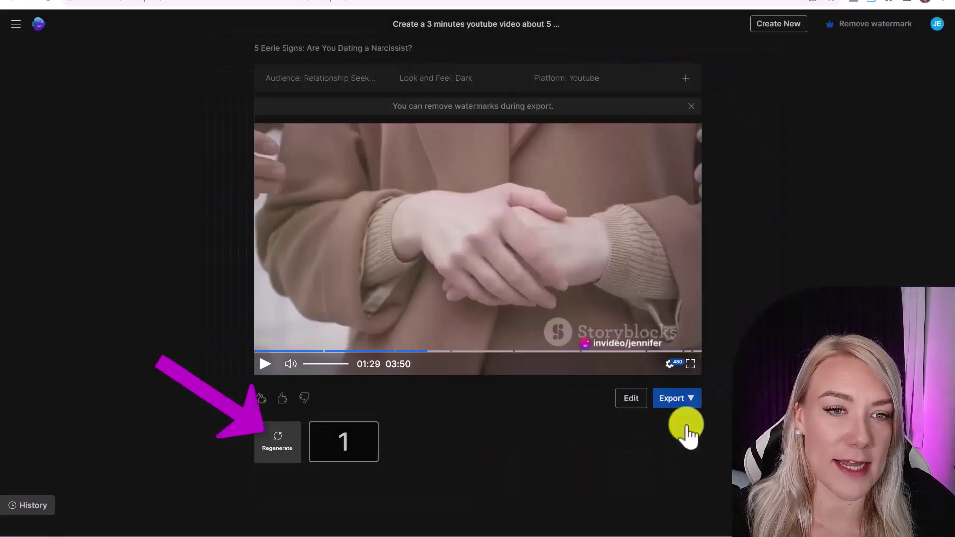
Step: Regenerate the video for the Psychology Enthusiasts audience with the Dramatic look for Youtube, and pause the new version's preview
click(278, 450)
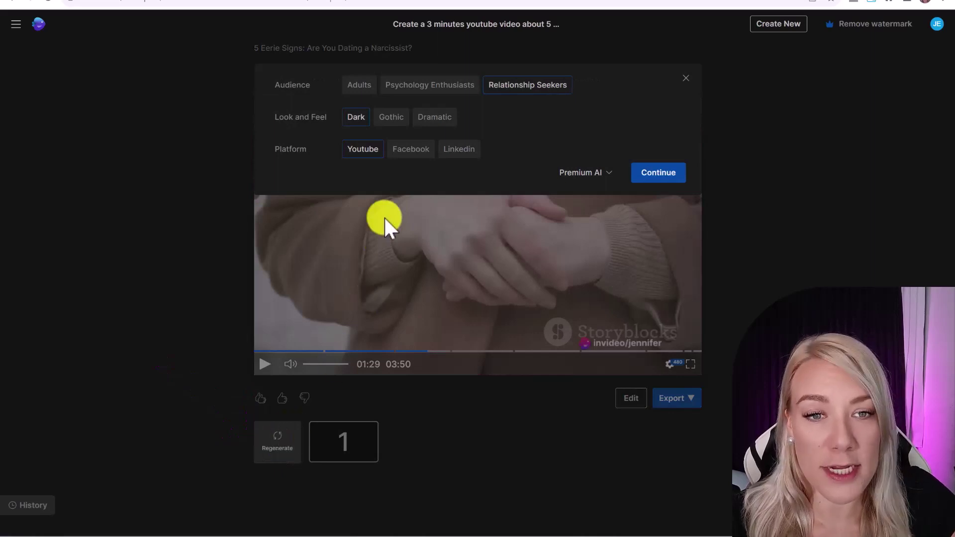
click(430, 88)
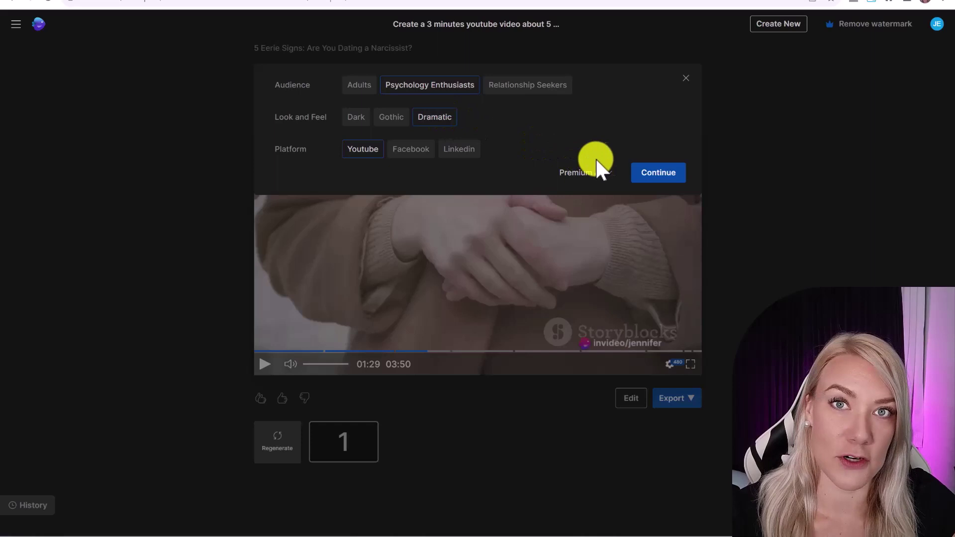
click(653, 174)
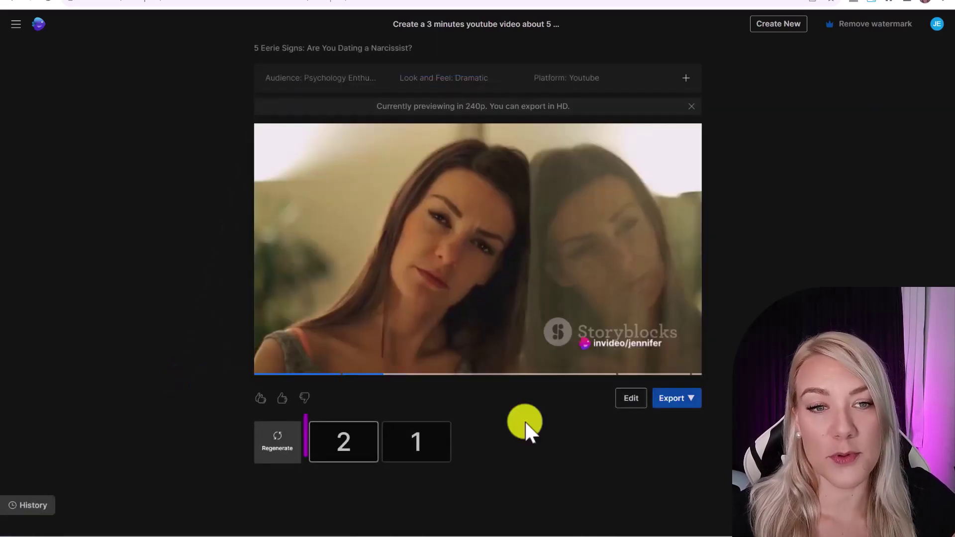
mouse_move(384, 324)
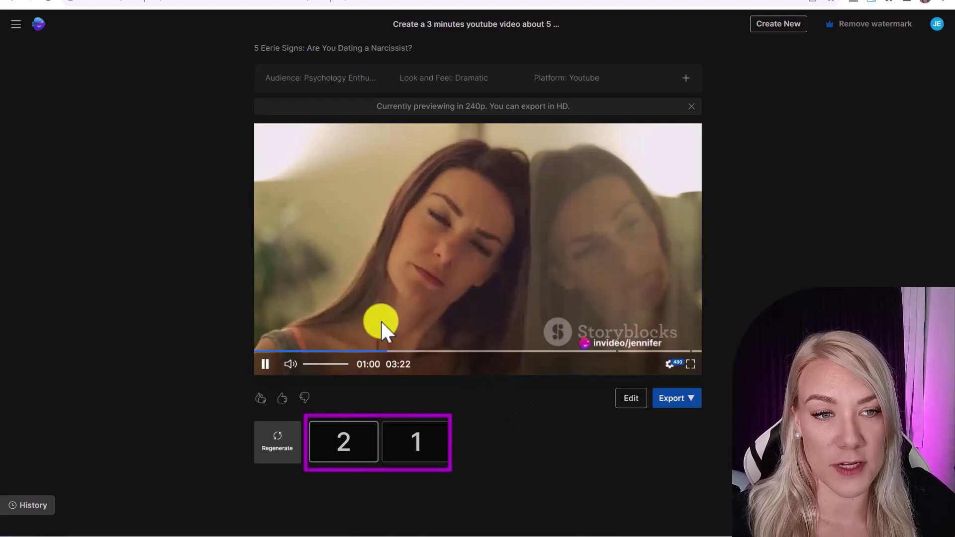
click(265, 365)
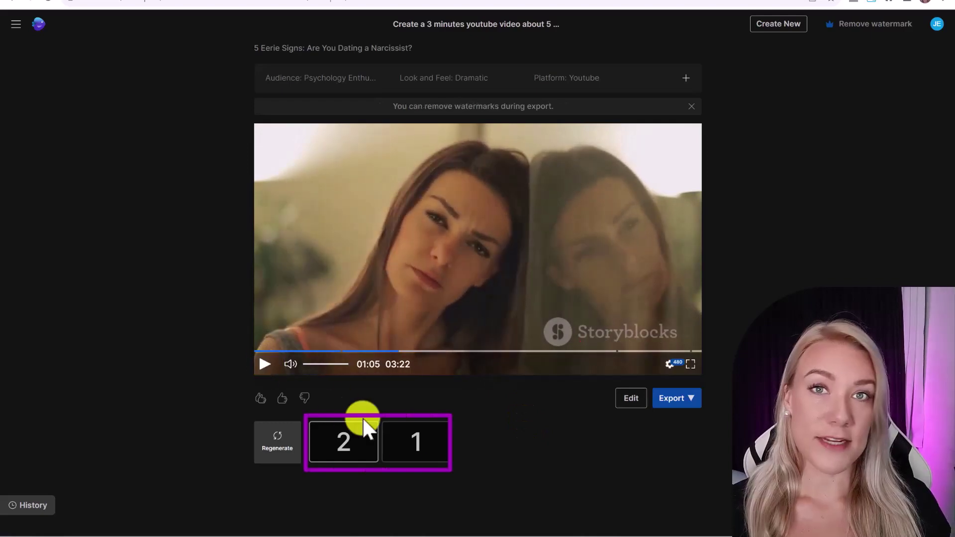
Step: Export version 1 of the video at 1080p with stock watermarks and normal invideo AI branding
click(419, 450)
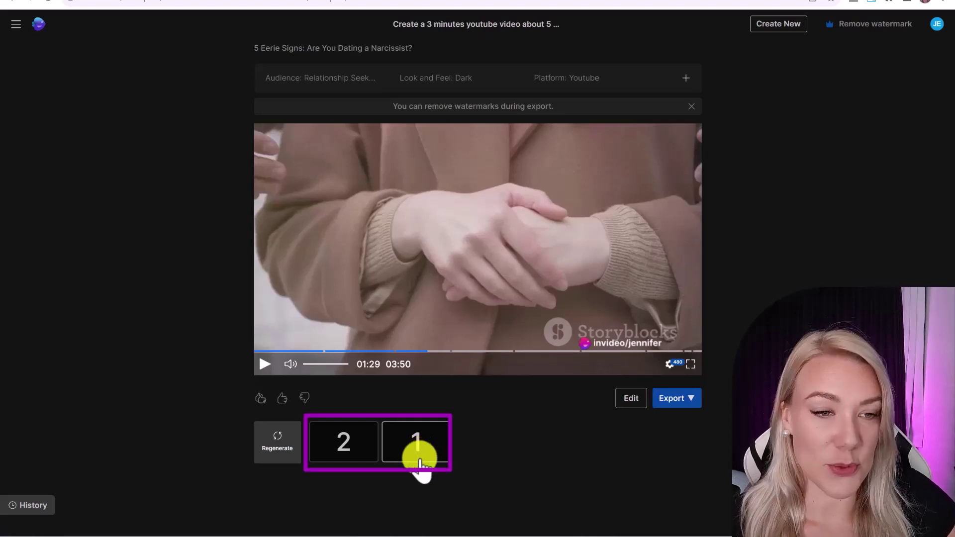
click(692, 403)
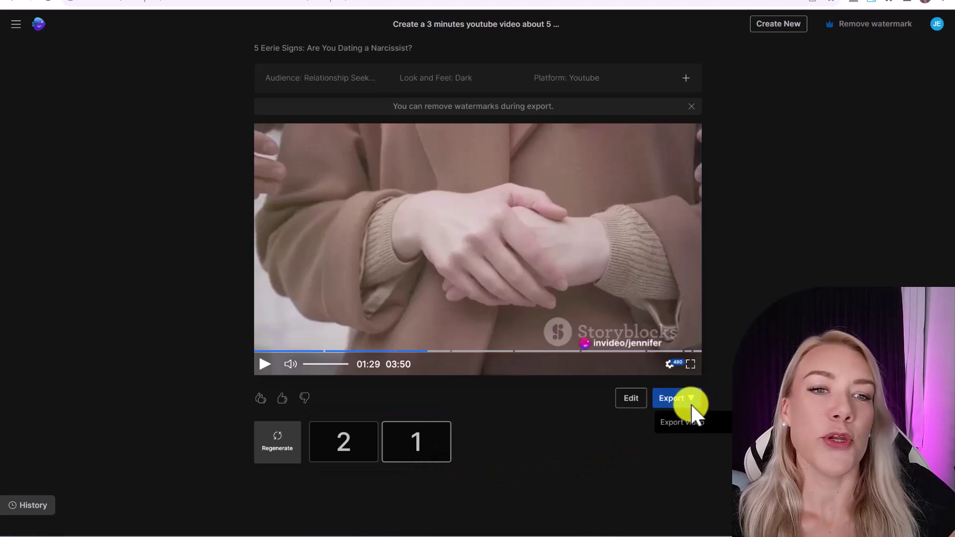
click(692, 424)
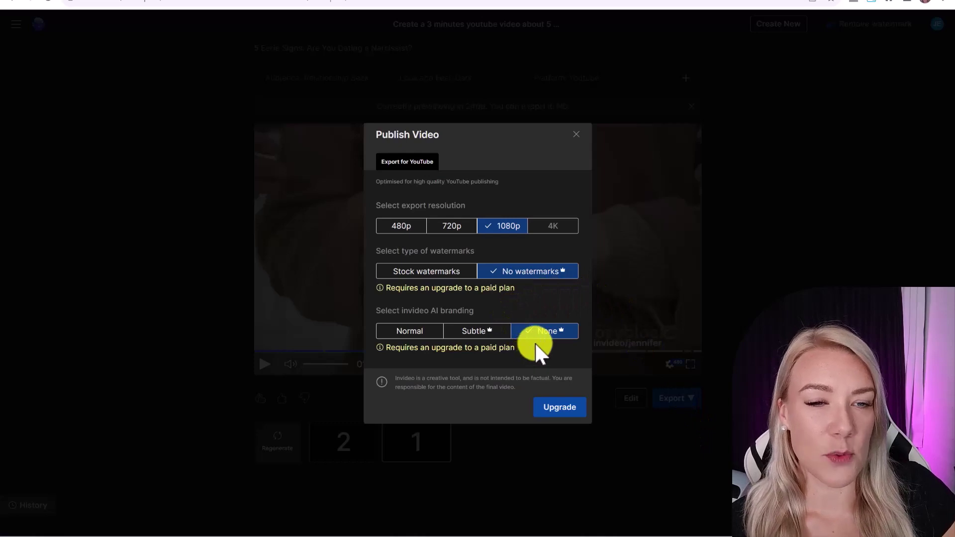
click(461, 274)
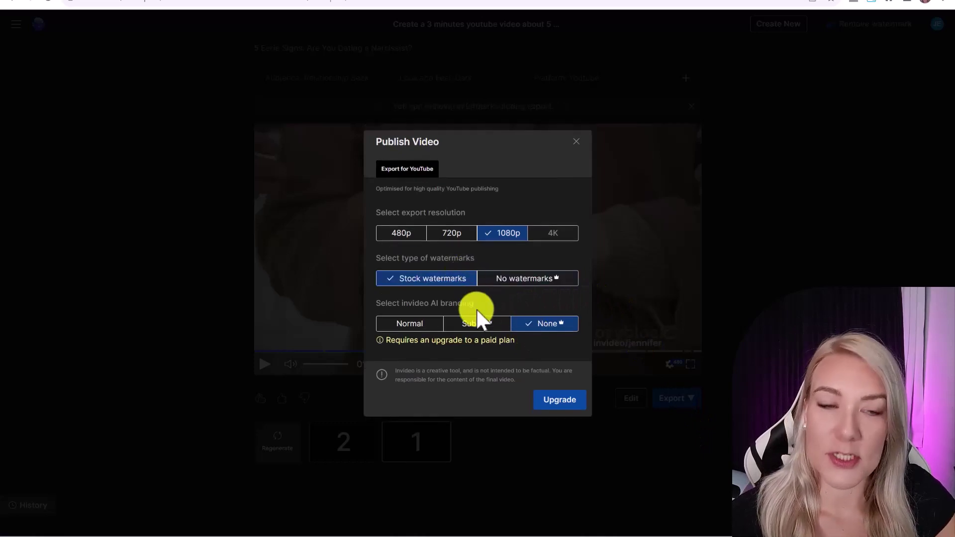
click(419, 325)
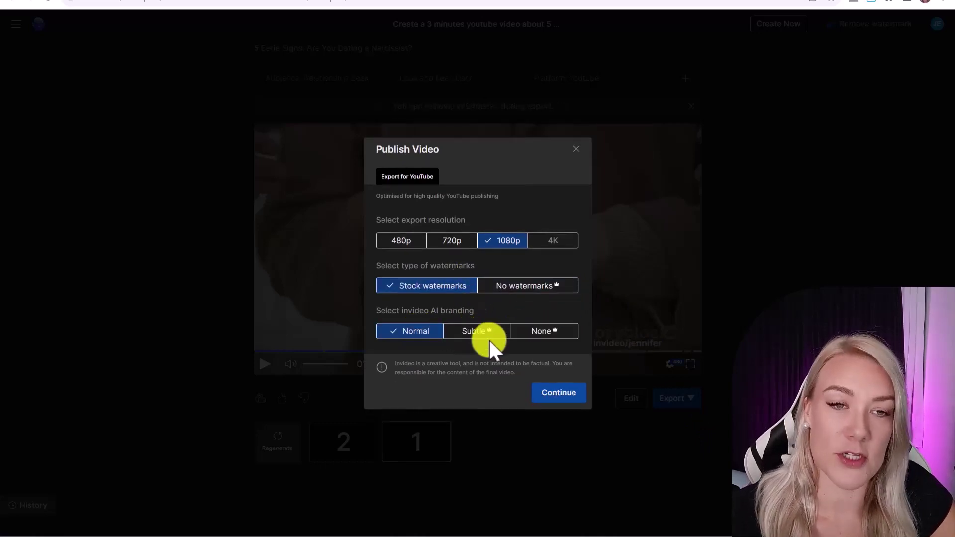
click(561, 396)
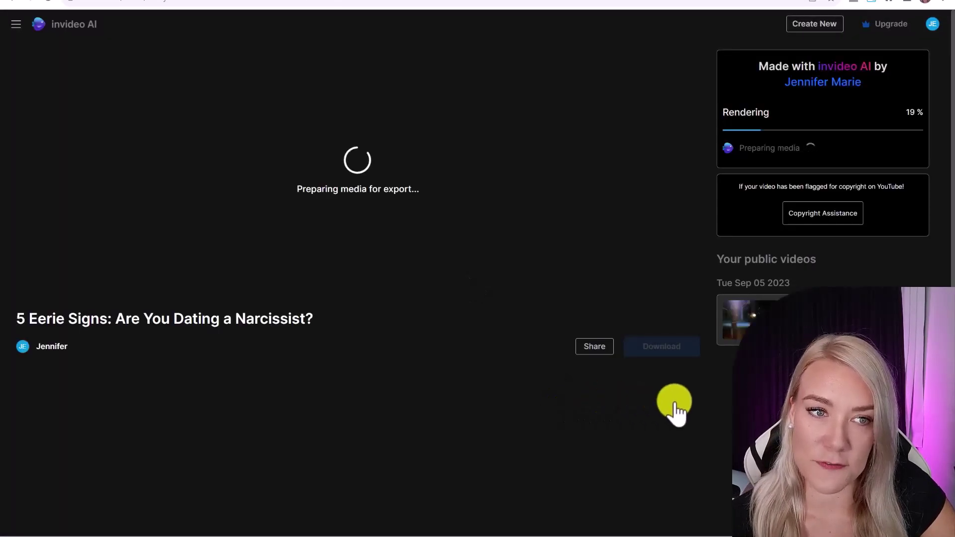